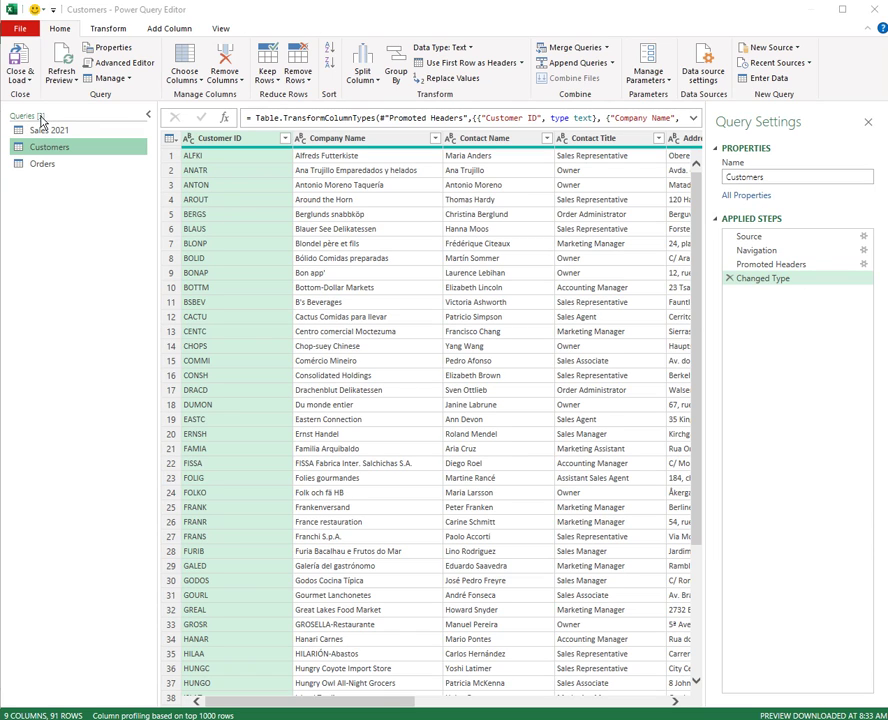
Step: Preview the data in the Sales 2021, Customers and Orders queries
left_click(59, 138)
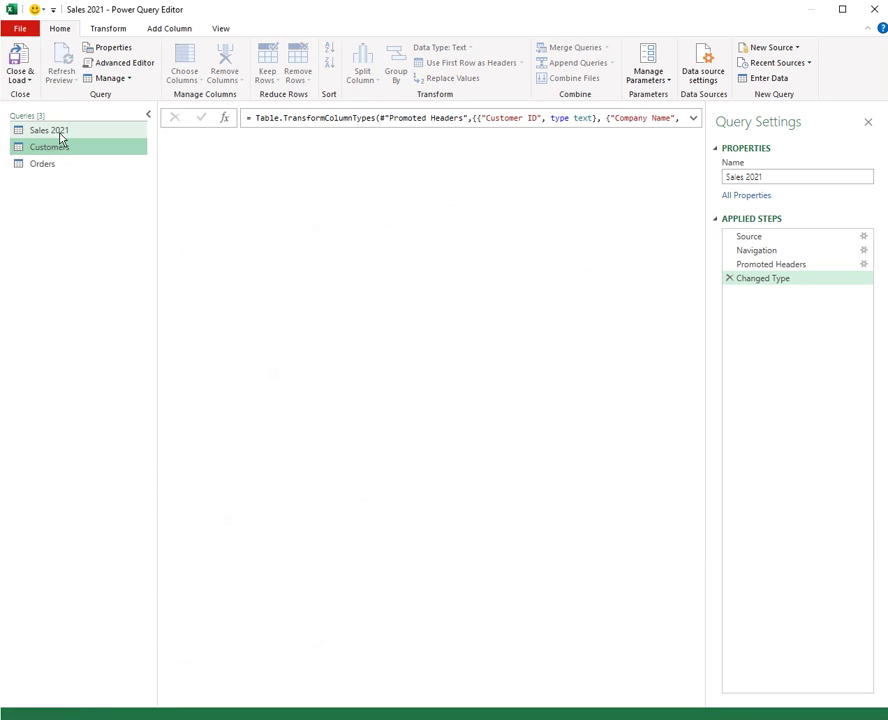
left_click(61, 150)
left_click(55, 166)
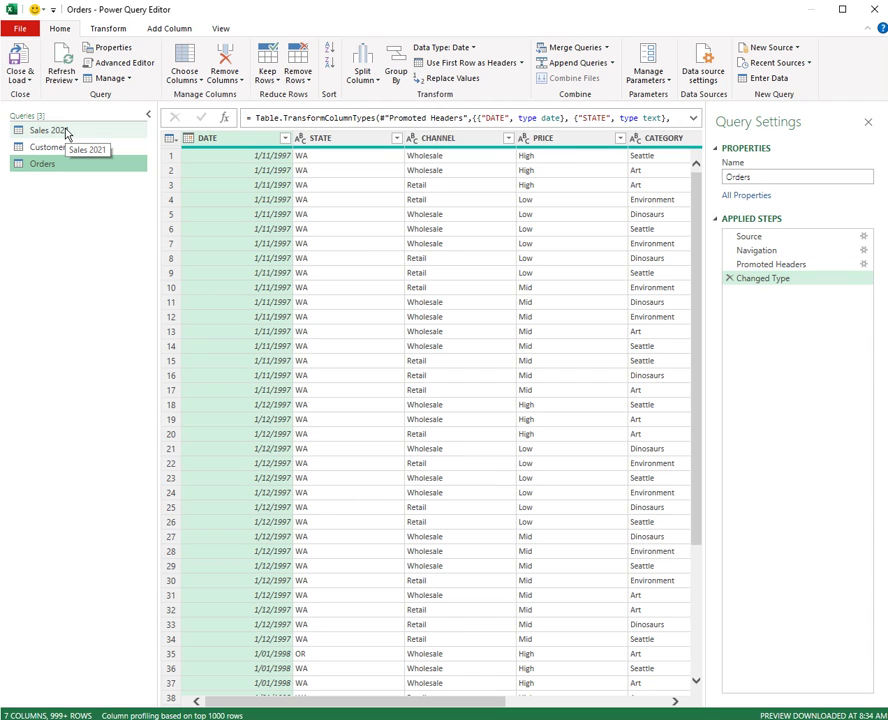
left_click(66, 133)
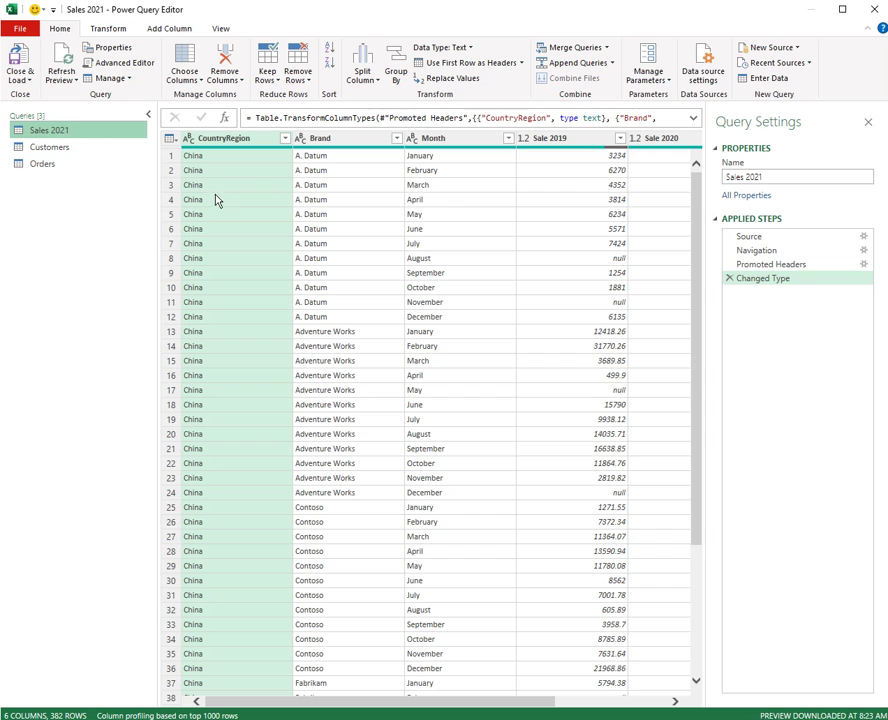
left_click(76, 150, "ctrl")
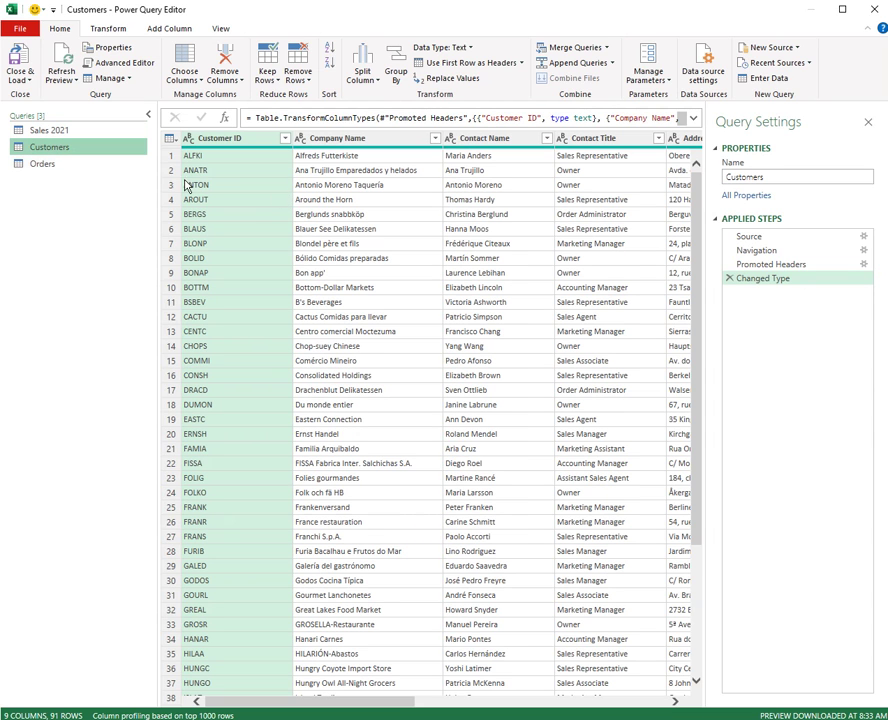
left_click(88, 164)
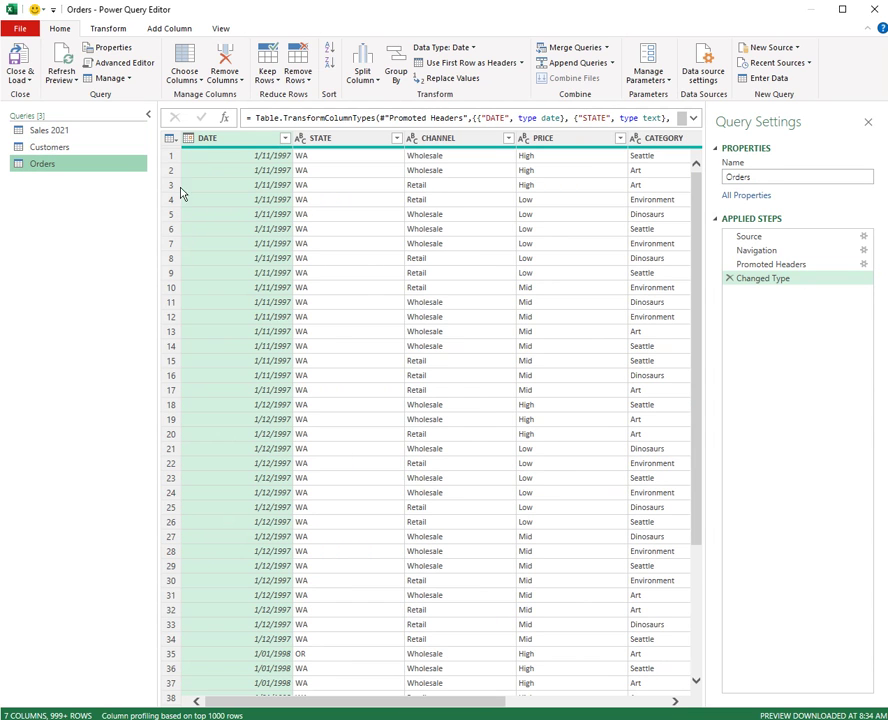
Step: Return to the Sales 2021 query's data, and collapse and re-expand the list of queries
left_click(91, 145)
left_click(60, 130)
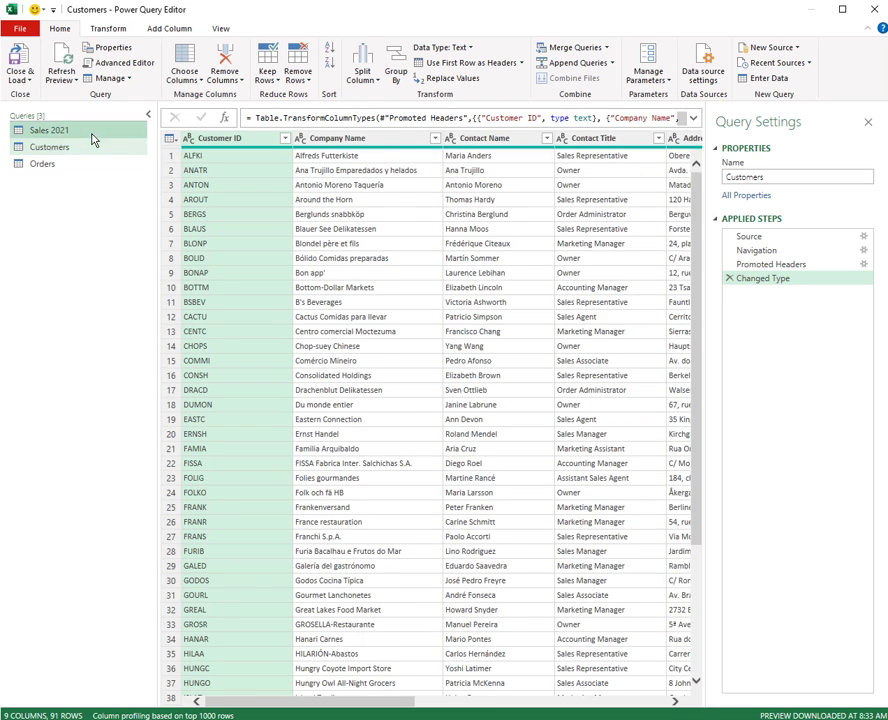
left_click(148, 115)
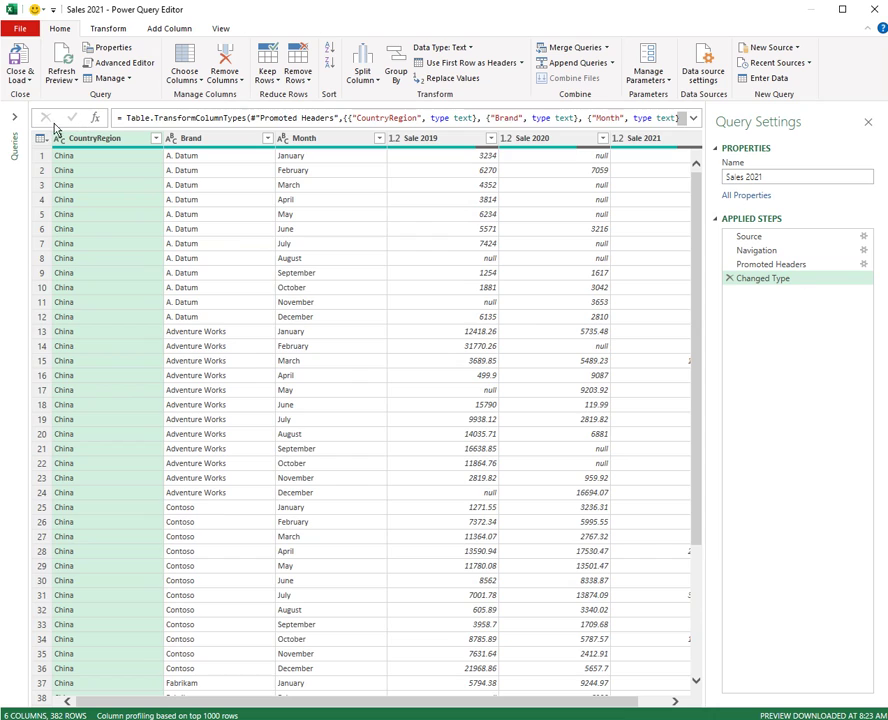
left_click(14, 116)
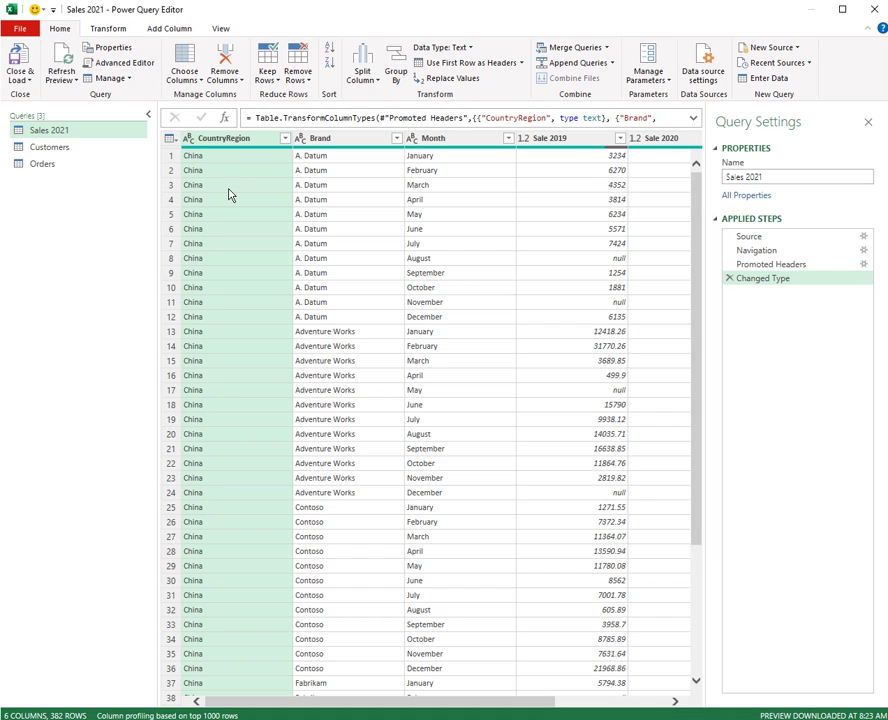
Step: Check the data types available for the Sale 2019 column in the Sales 2021 query, keeping its type
left_click(563, 139)
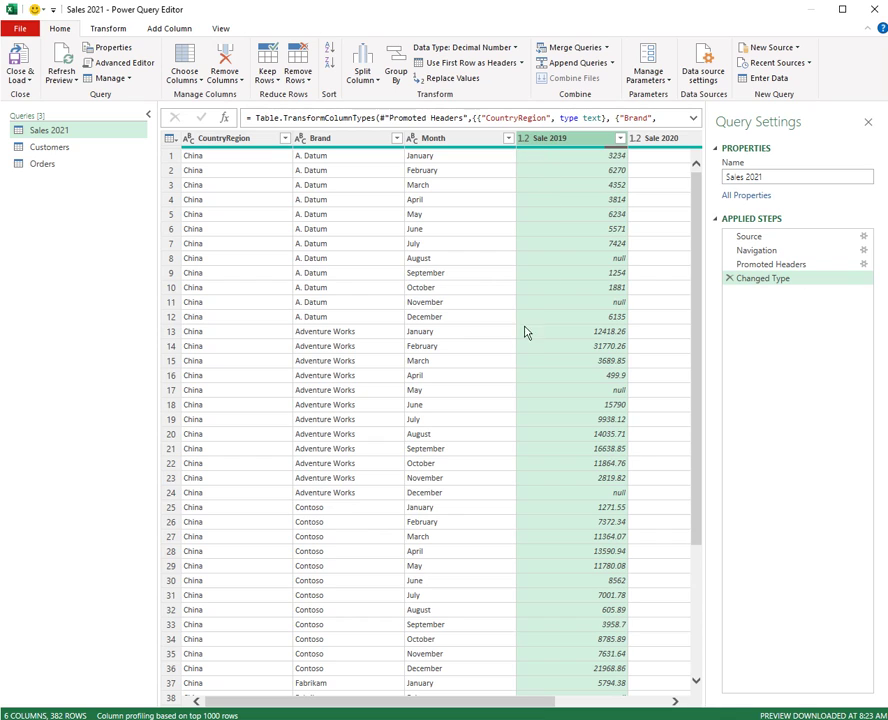
left_click(522, 140)
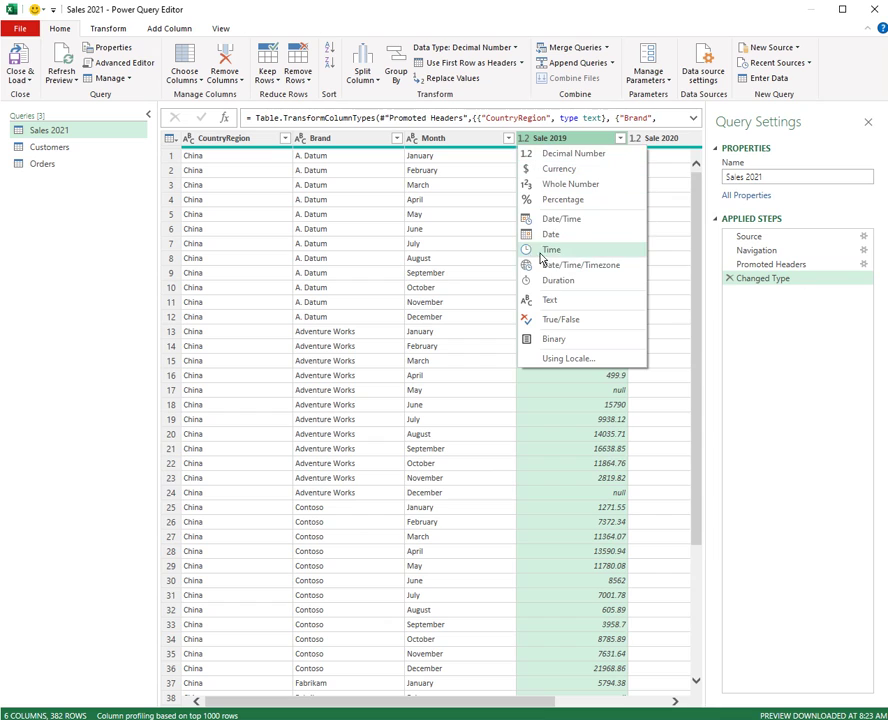
left_click(555, 424)
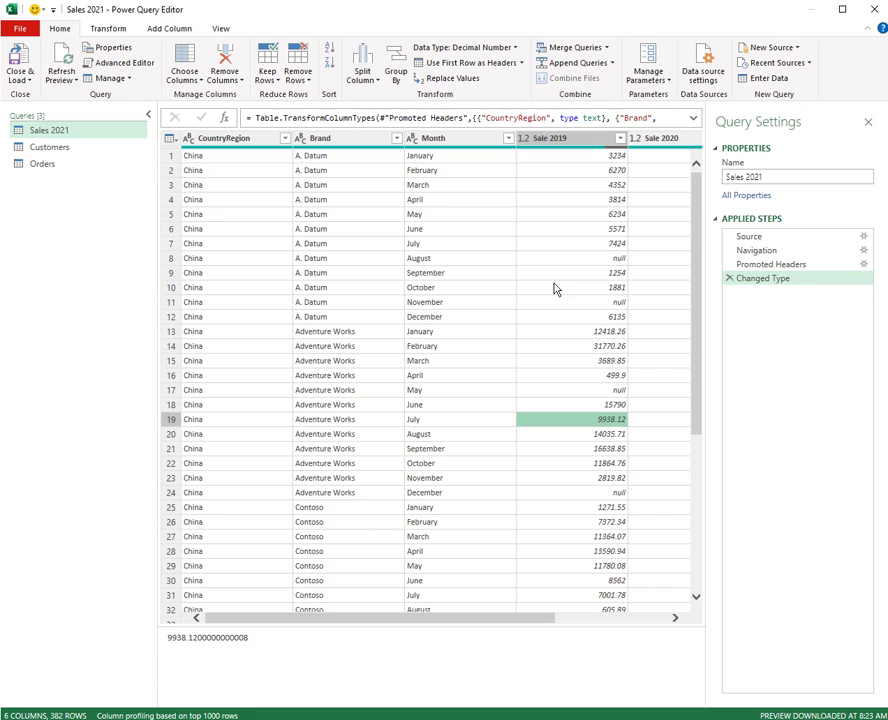
Step: Check the data types available for the Post Code column in the Customers query, keeping its type
left_click(72, 152)
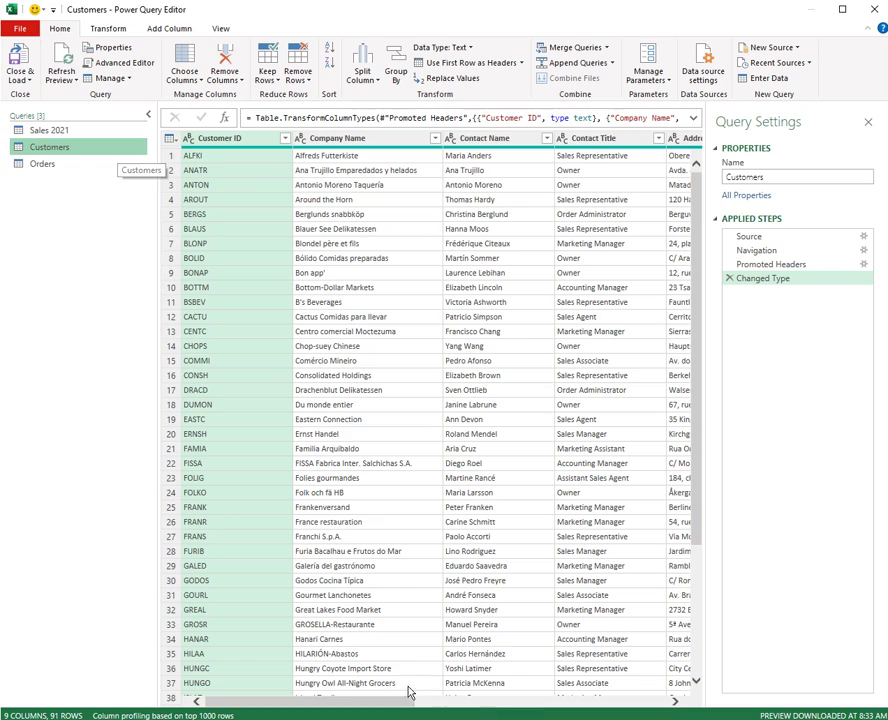
left_click_drag(402, 700, 650, 716)
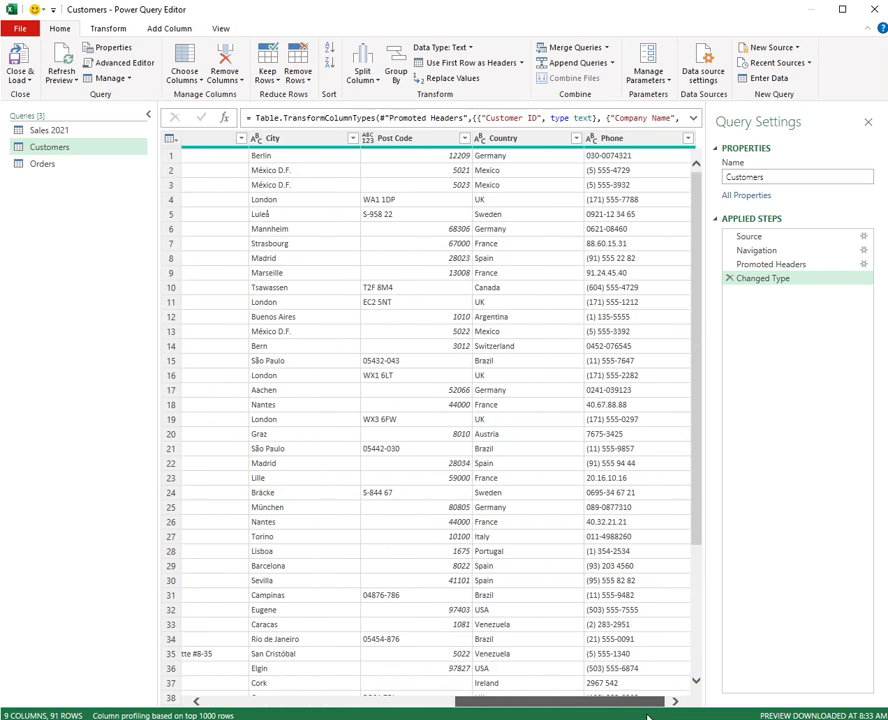
left_click(368, 140)
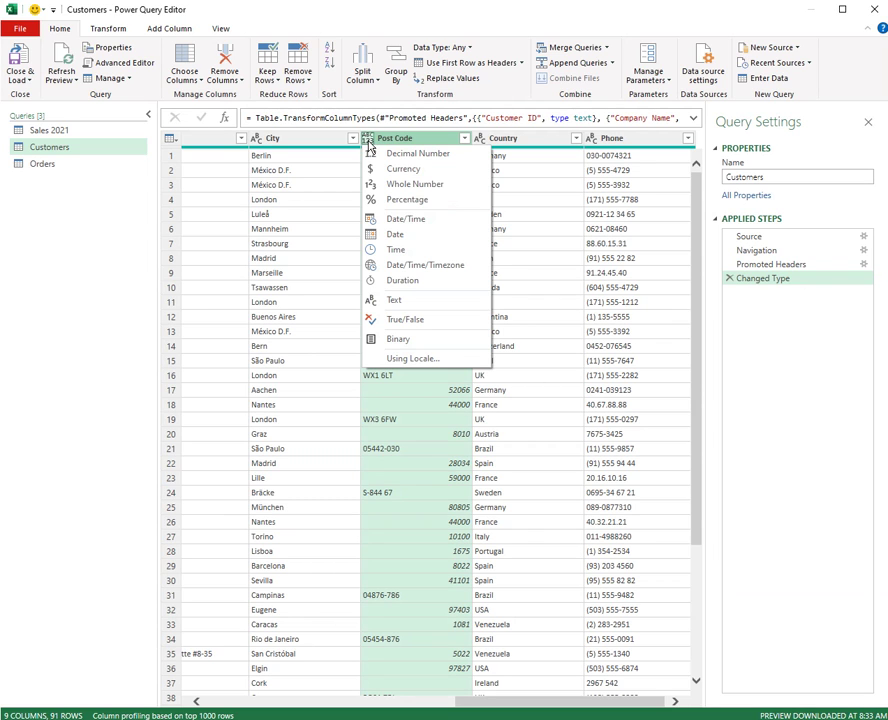
left_click(368, 140)
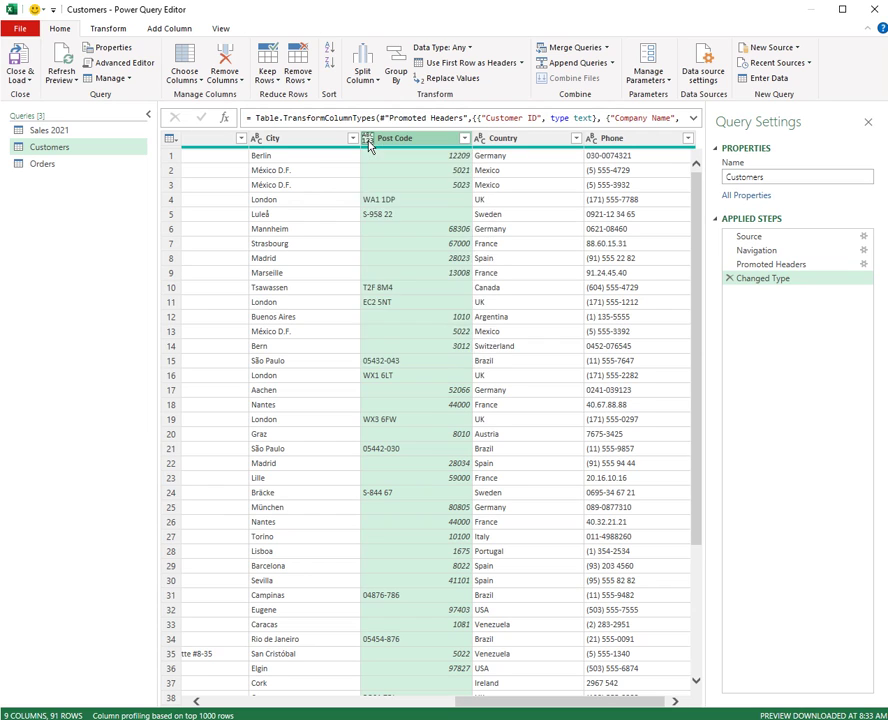
left_click(368, 140)
left_click(500, 421)
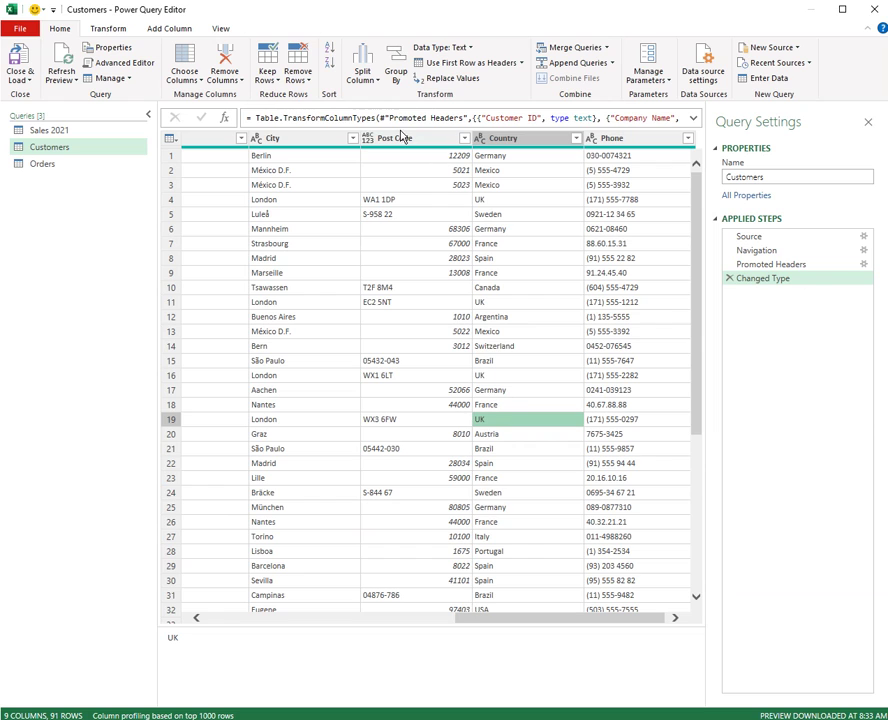
Step: Check the data types available for the DATE column in the Orders query, keeping its type
left_click(42, 167)
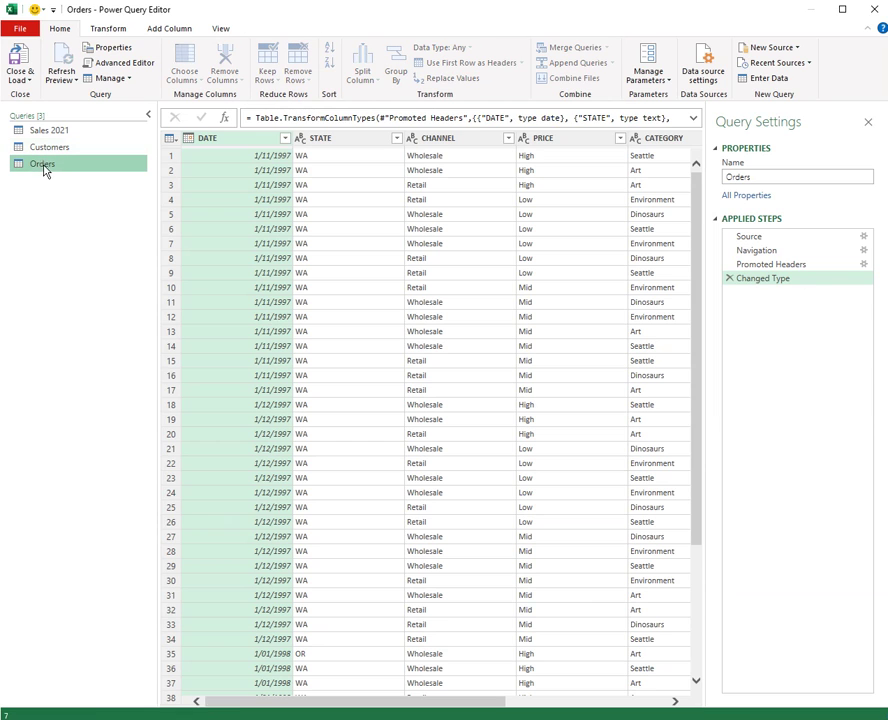
left_click(190, 139)
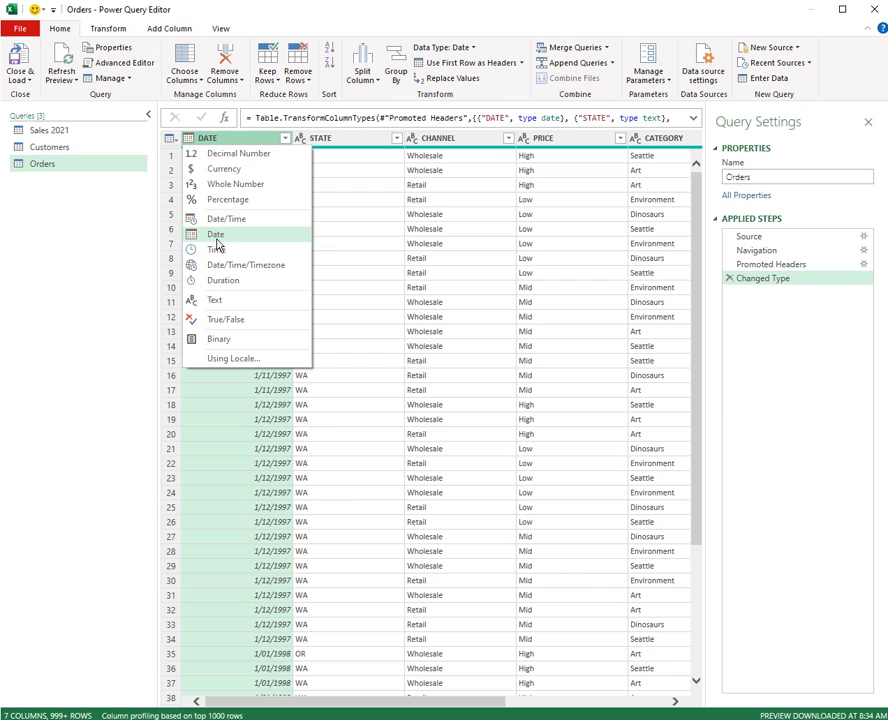
left_click(350, 336)
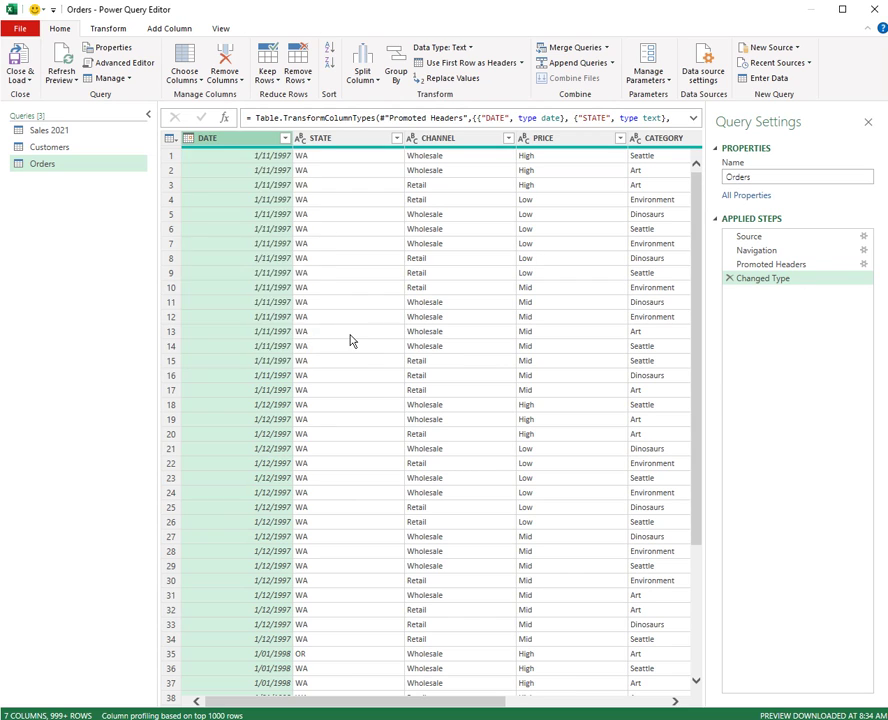
left_click(350, 336)
left_click(210, 139)
Step: Review the Sales 2021 query's full properties without changing them, and collapse and re-expand the Properties section of the query settings
left_click(72, 130)
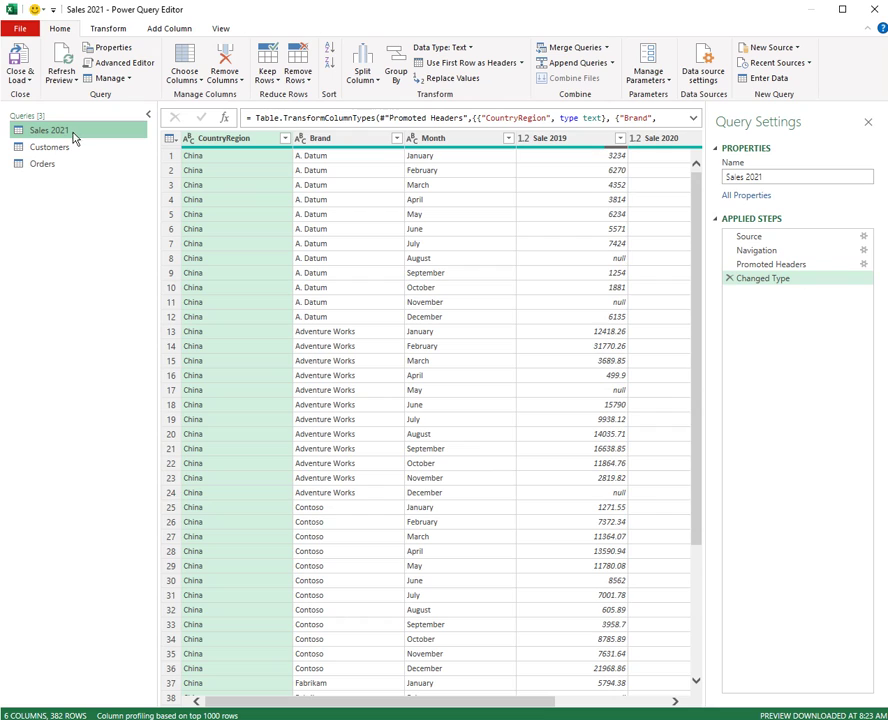
left_click(752, 200)
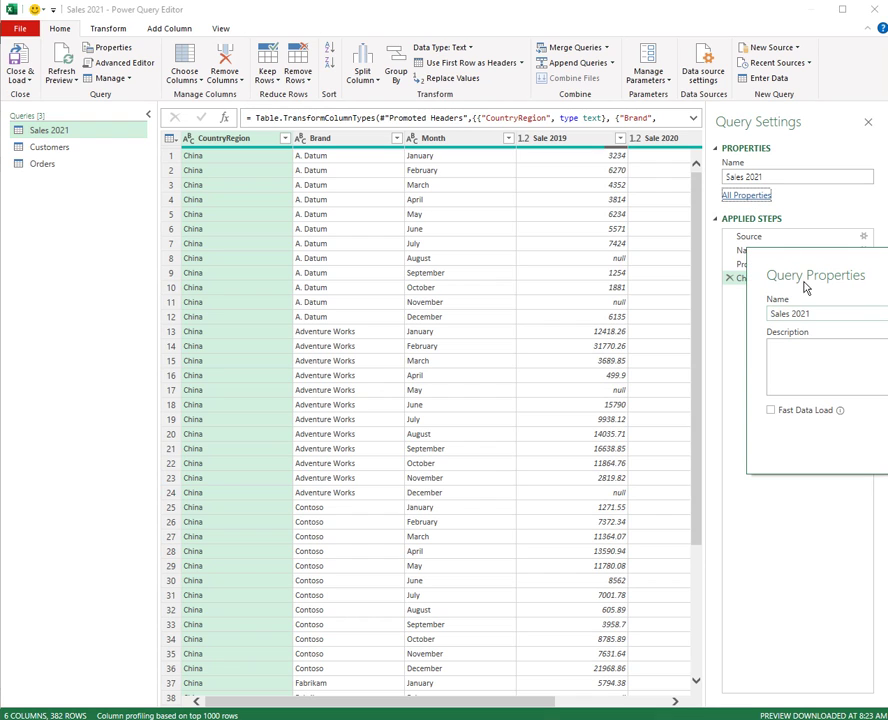
left_click_drag(635, 250, 474, 235)
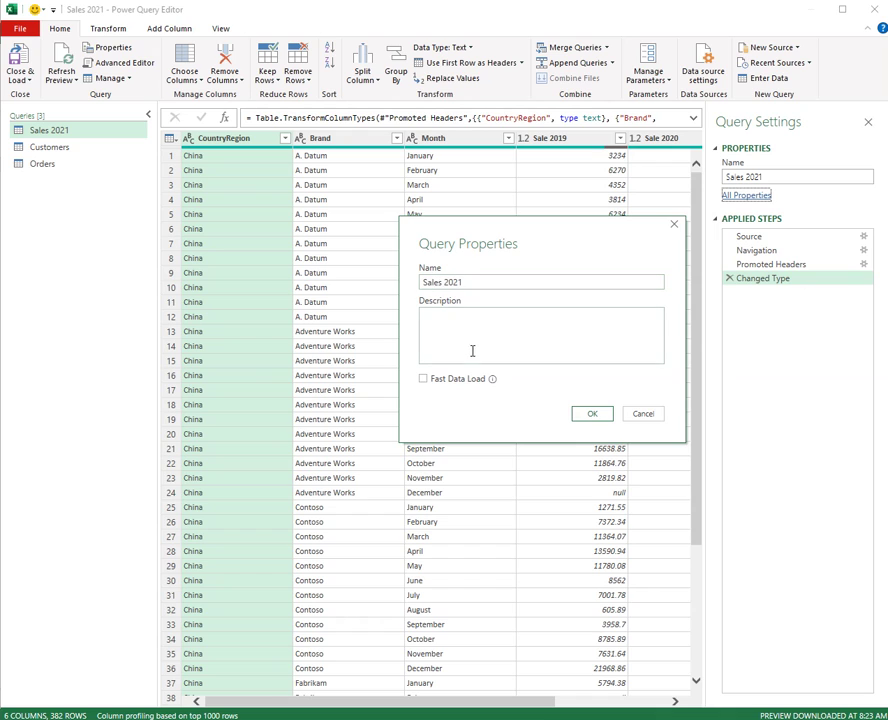
left_click(660, 418)
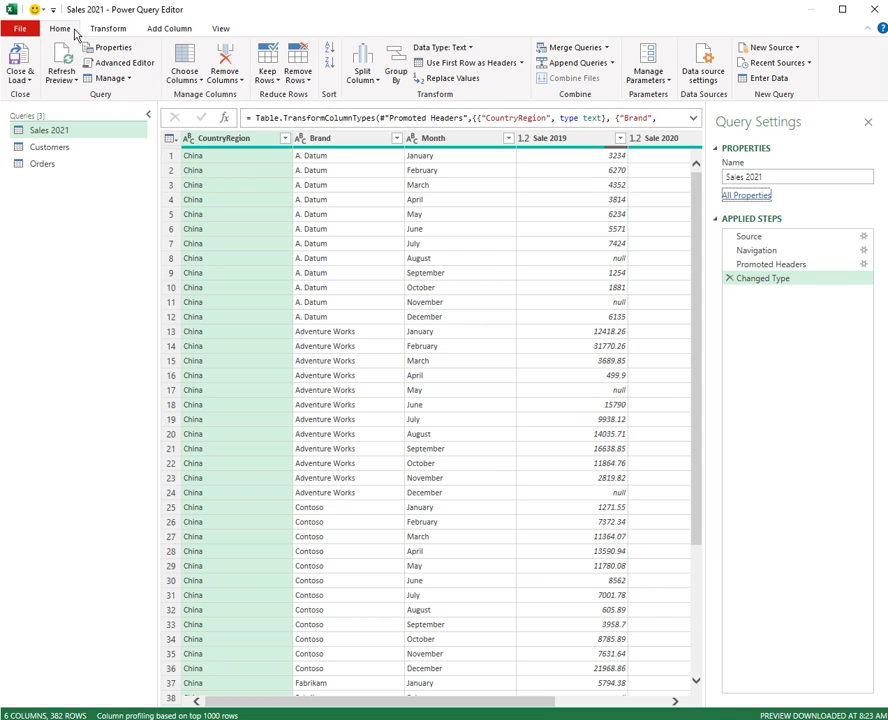
left_click(113, 50)
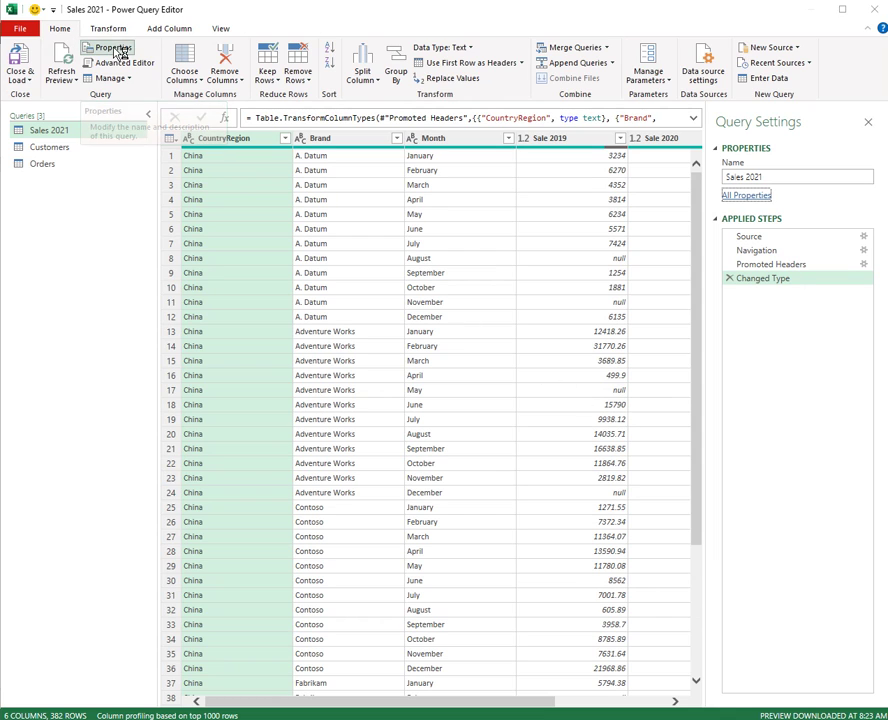
left_click_drag(880, 264, 362, 276)
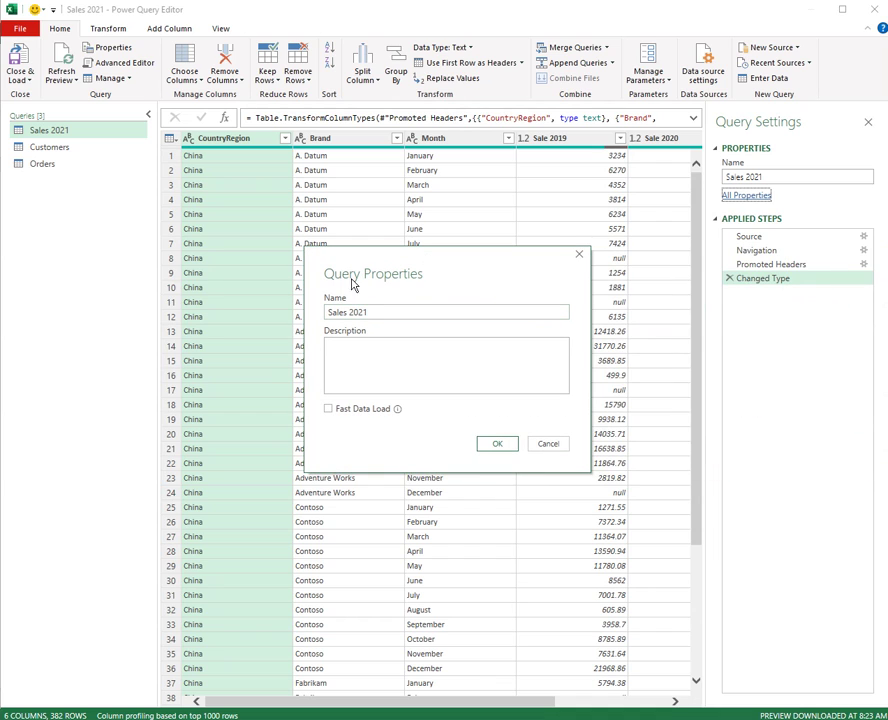
left_click(548, 445)
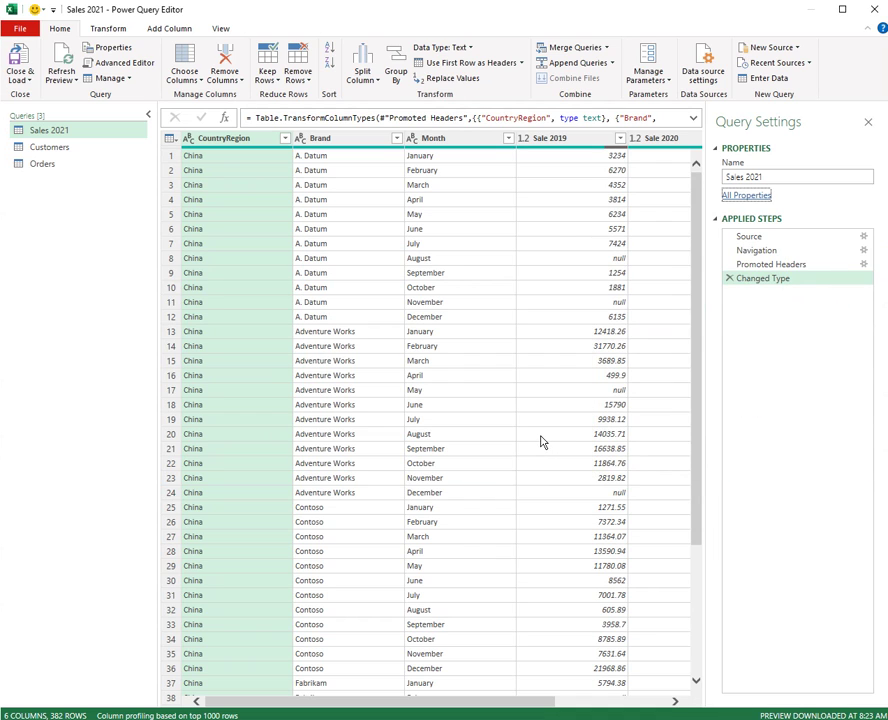
left_click(715, 150)
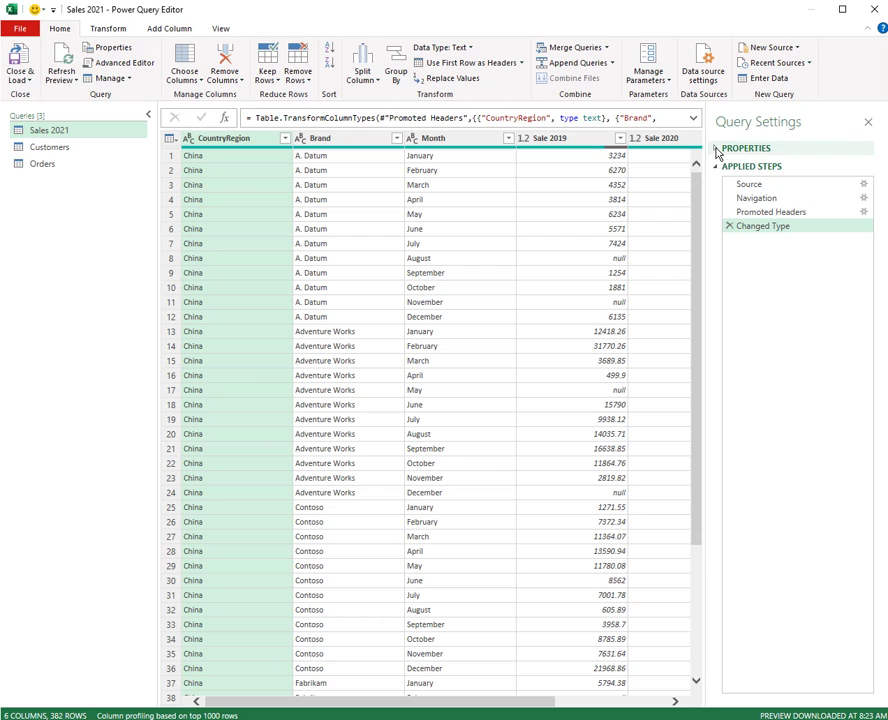
left_click(716, 150)
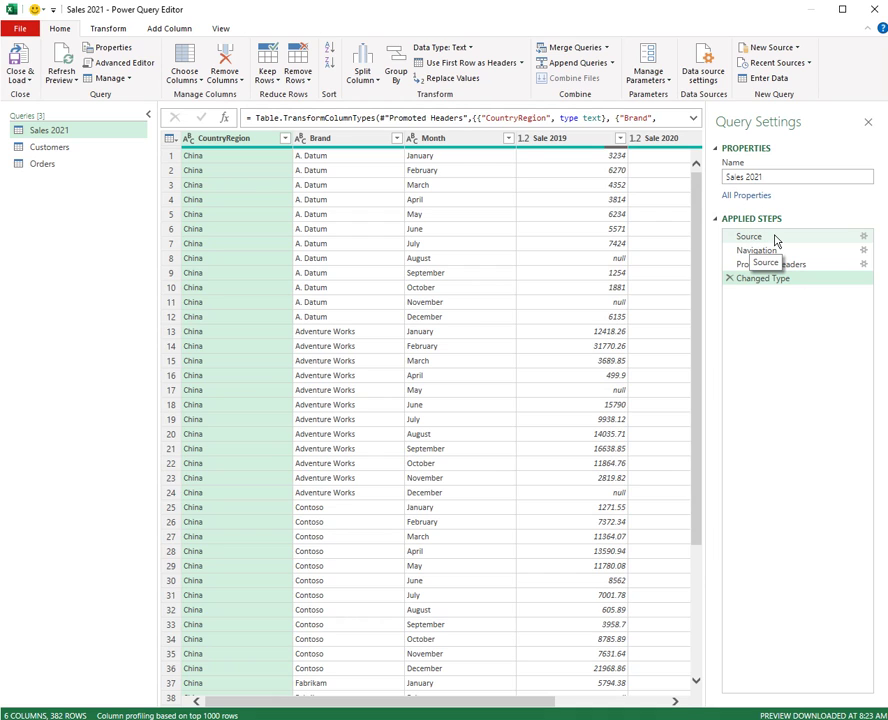
Step: Inspect the Sales 2021 query's data at each applied step: Source, Navigation, Promoted Headers and Changed Type
left_click(776, 238)
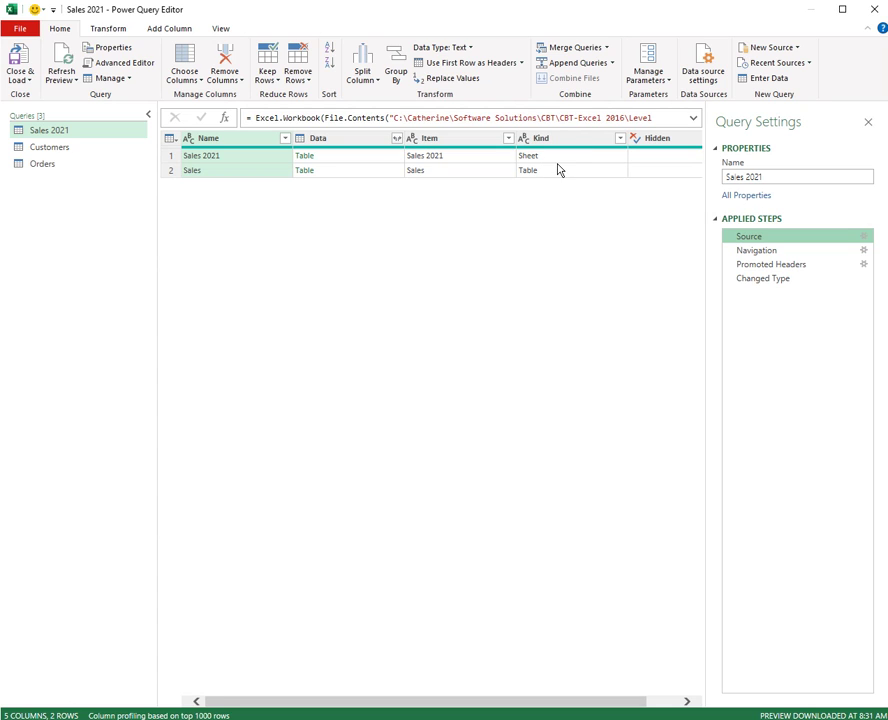
left_click(776, 254)
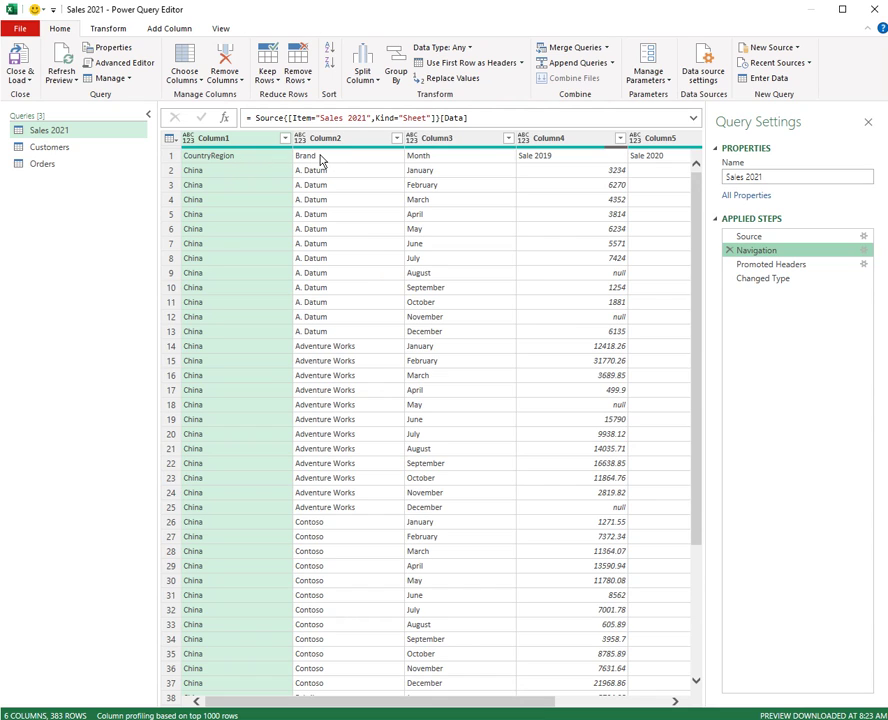
left_click(766, 266)
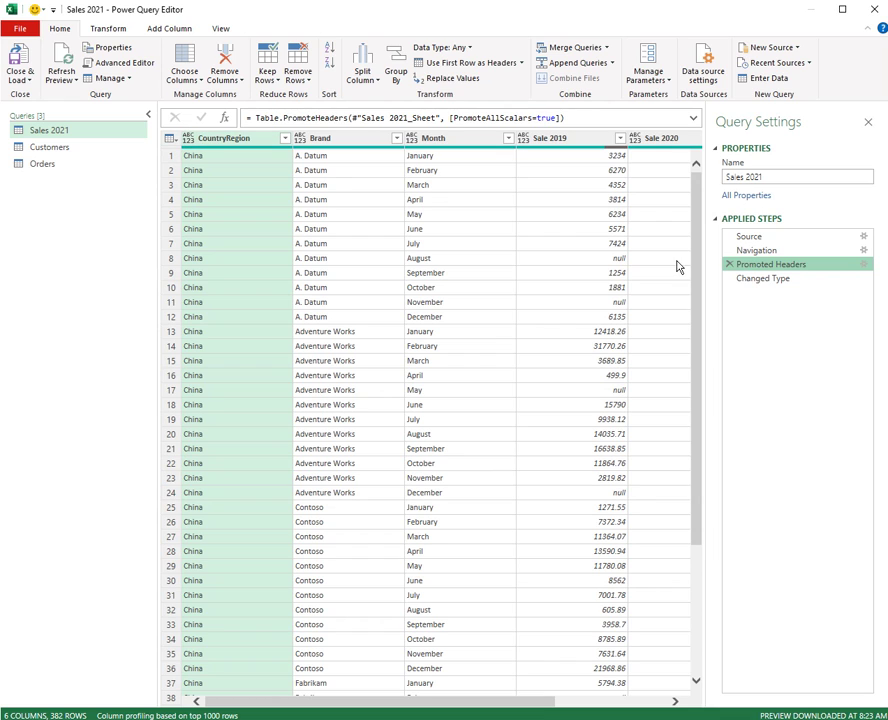
left_click(756, 280)
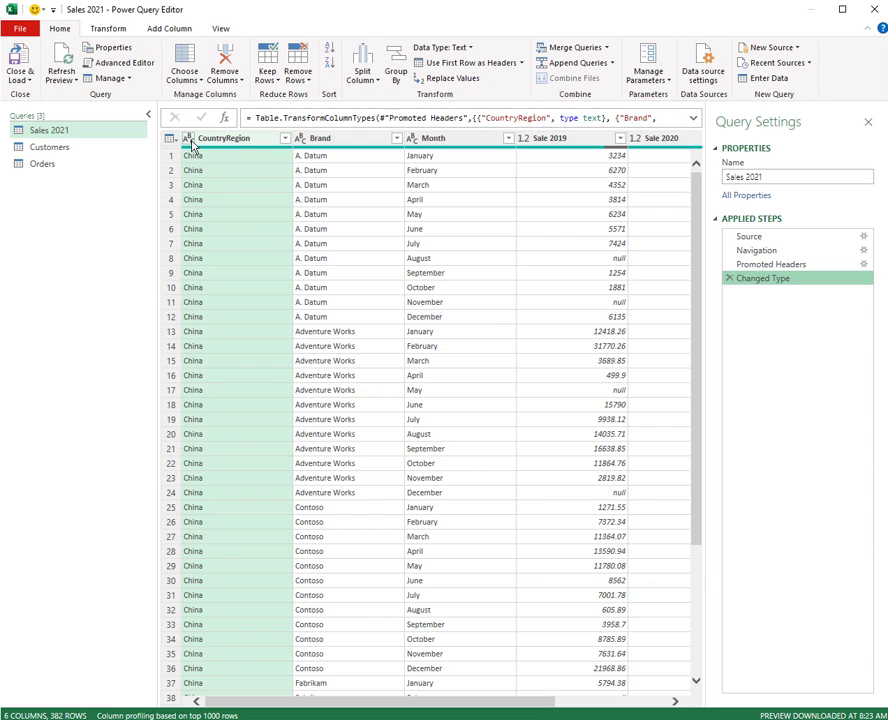
Step: Compare the column data types of the Sales 2021 query between the Promoted Headers and Changed Type steps
left_click(754, 266)
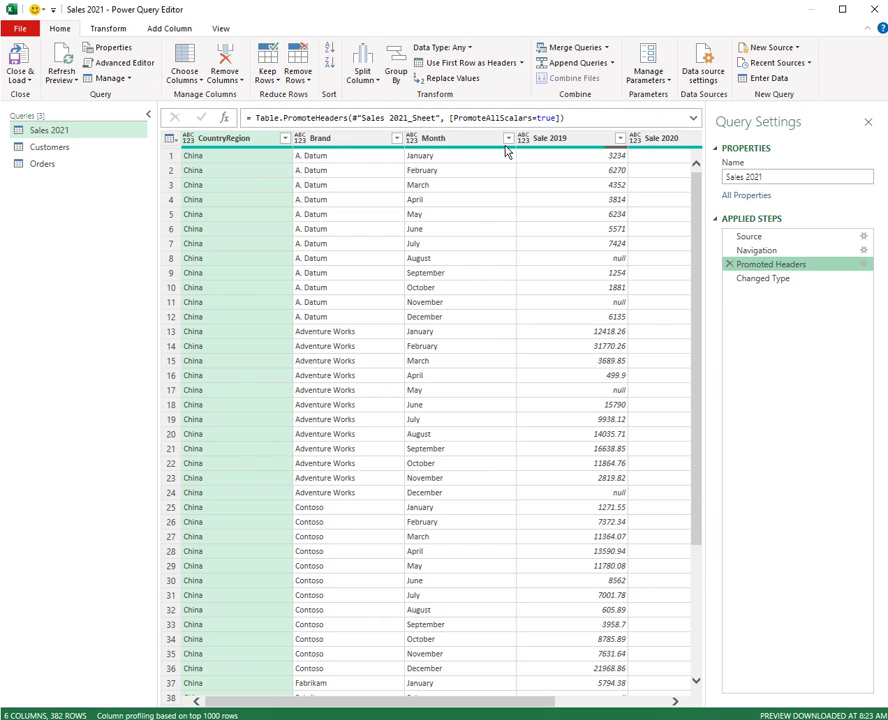
left_click(783, 283)
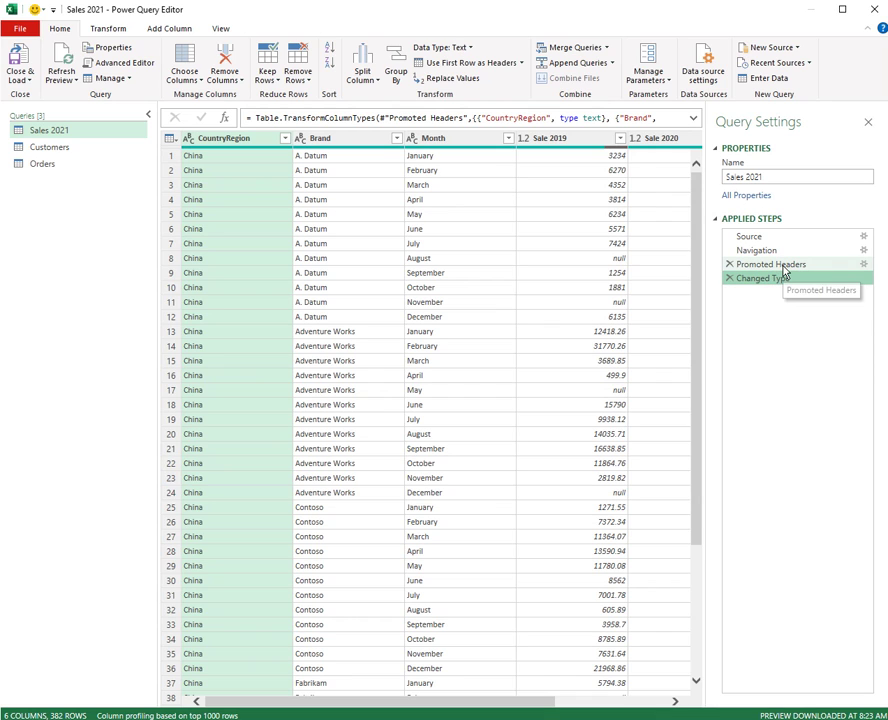
left_click(787, 266)
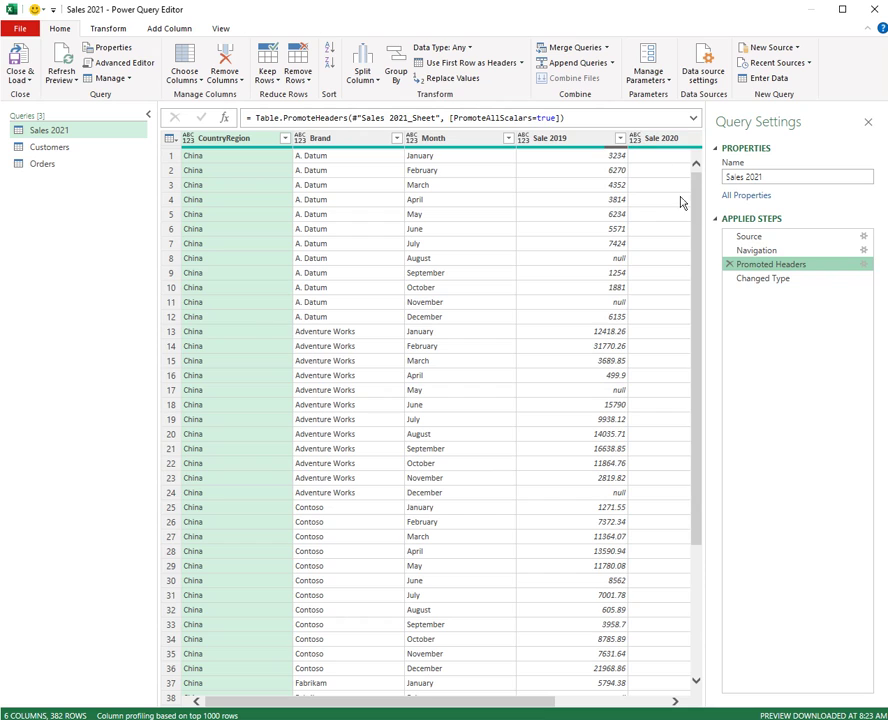
Step: Expand the formula bar and read the Sales 2021 query's formulas at the Source, Navigation, Promoted Headers and Changed Type steps
left_click(756, 280)
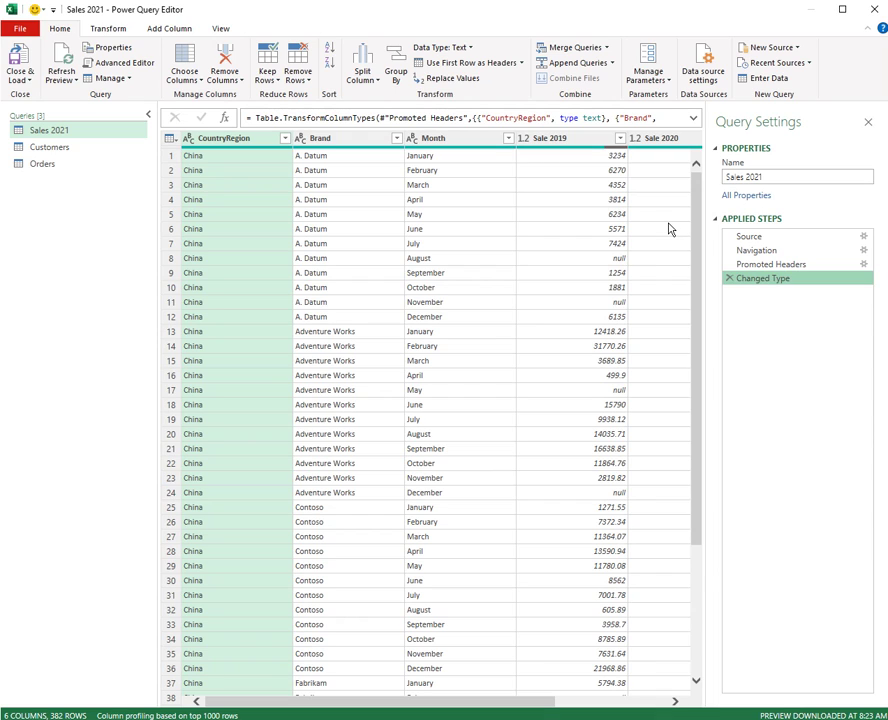
left_click(773, 238)
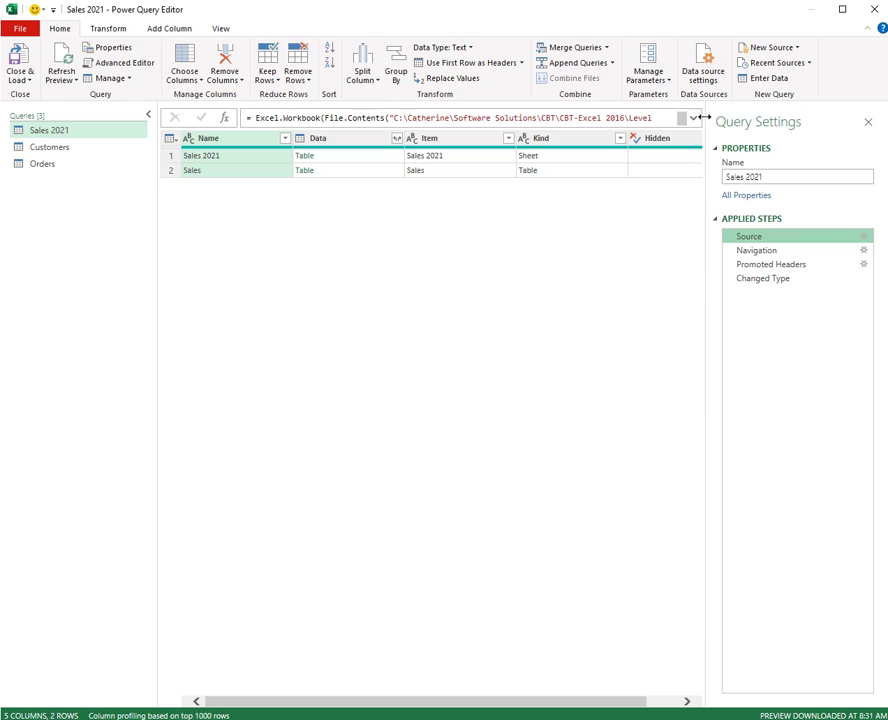
left_click(693, 119)
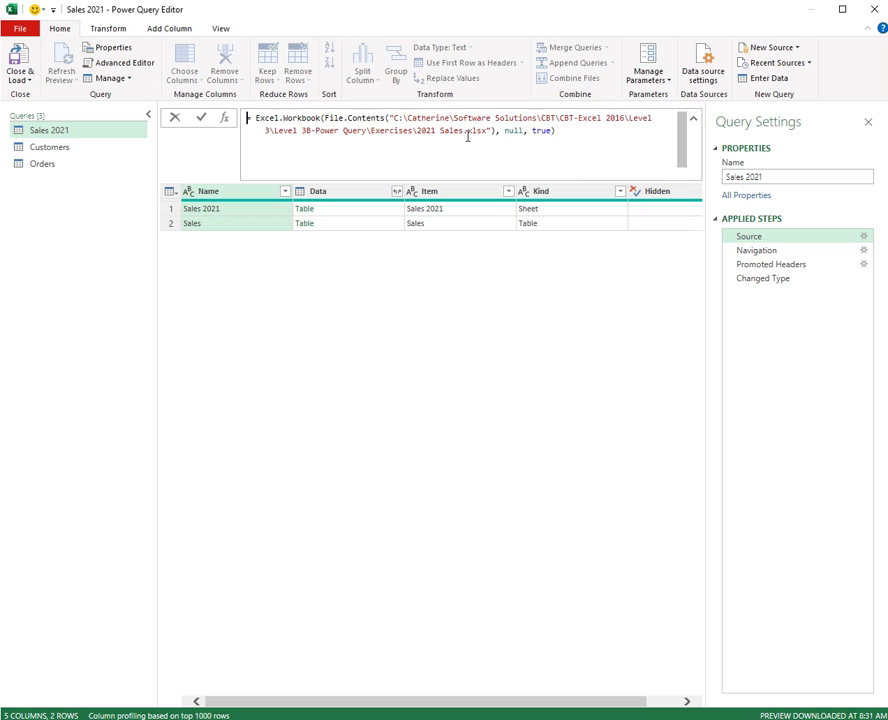
left_click(749, 252)
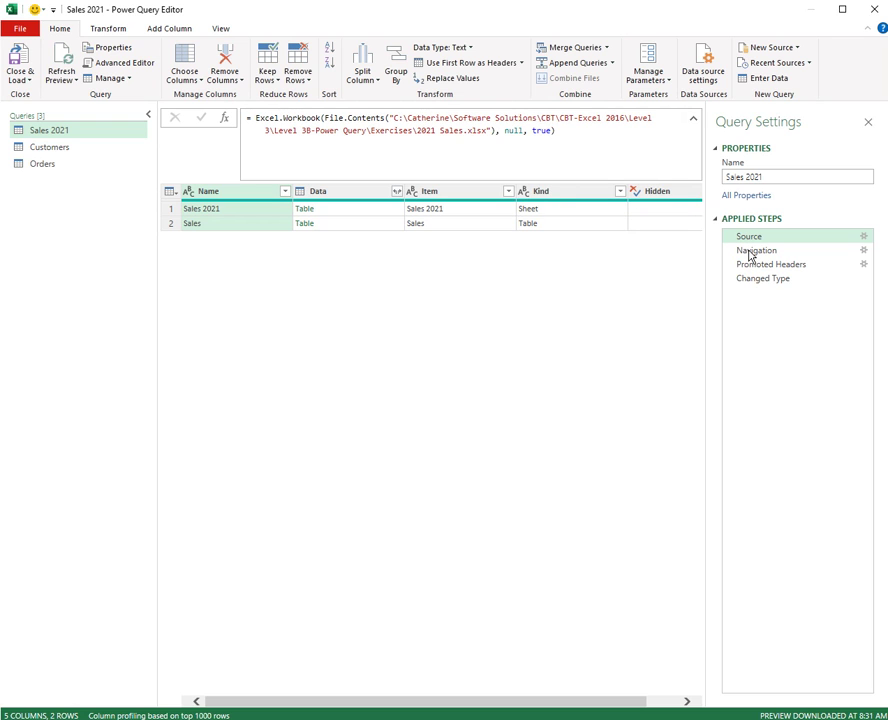
left_click(749, 252)
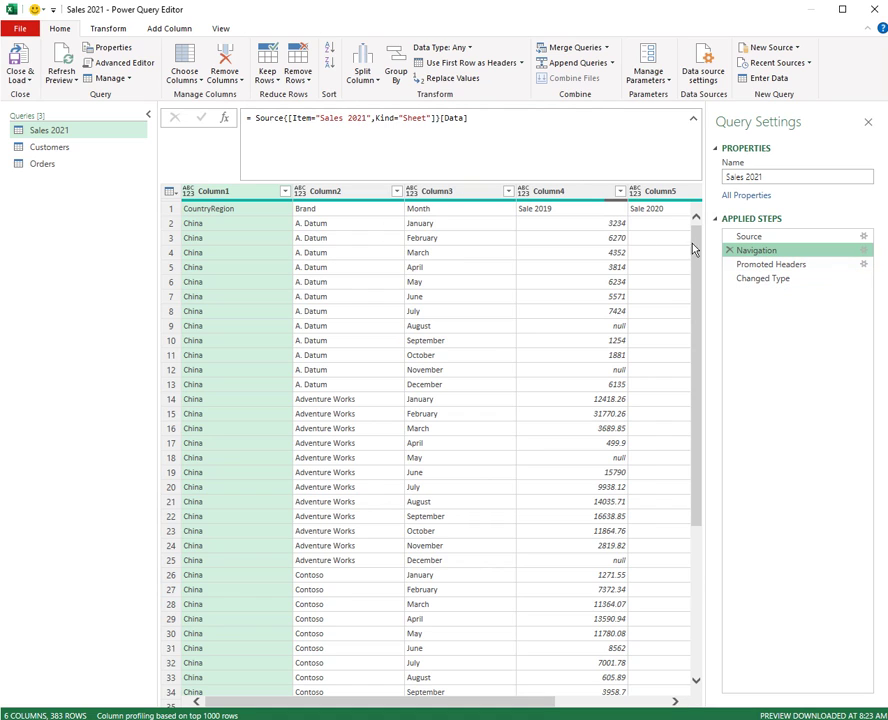
left_click(762, 266)
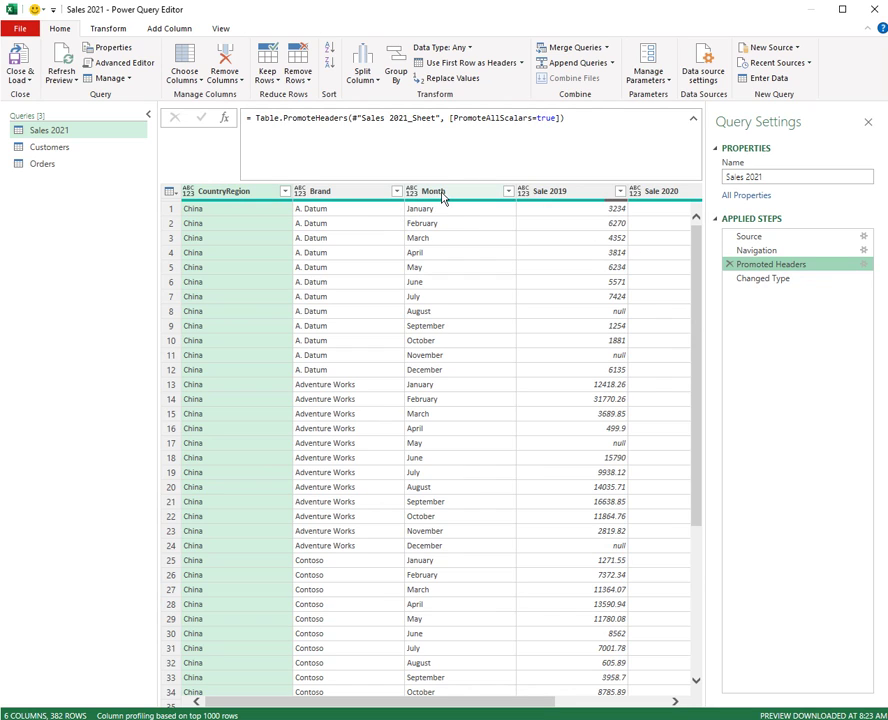
left_click(774, 281)
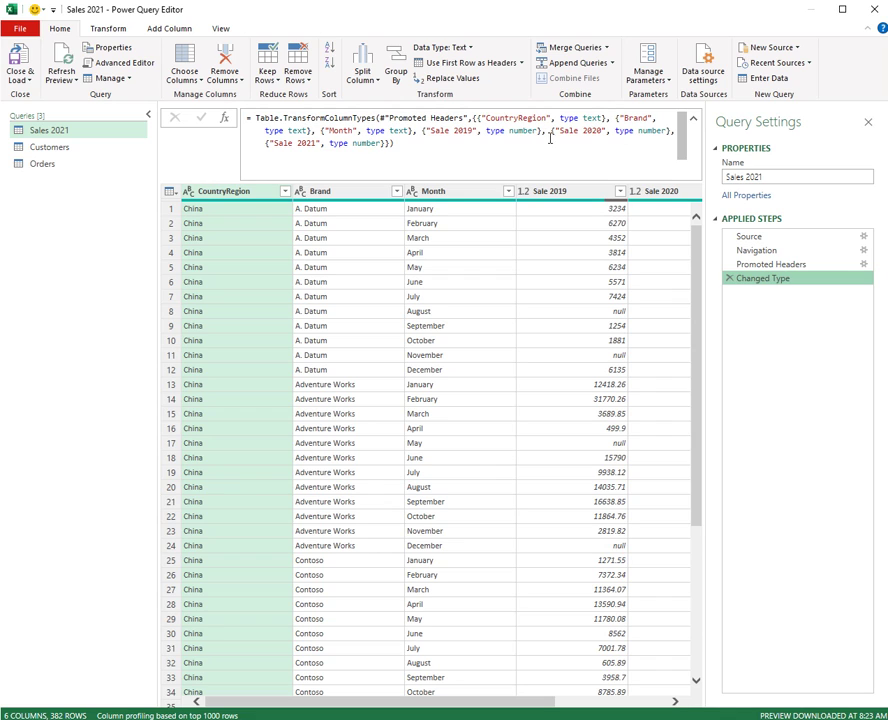
Step: Go through the Sales 2021 query's applied steps again from Source to Changed Type, and collapse the formula bar
left_click(792, 240)
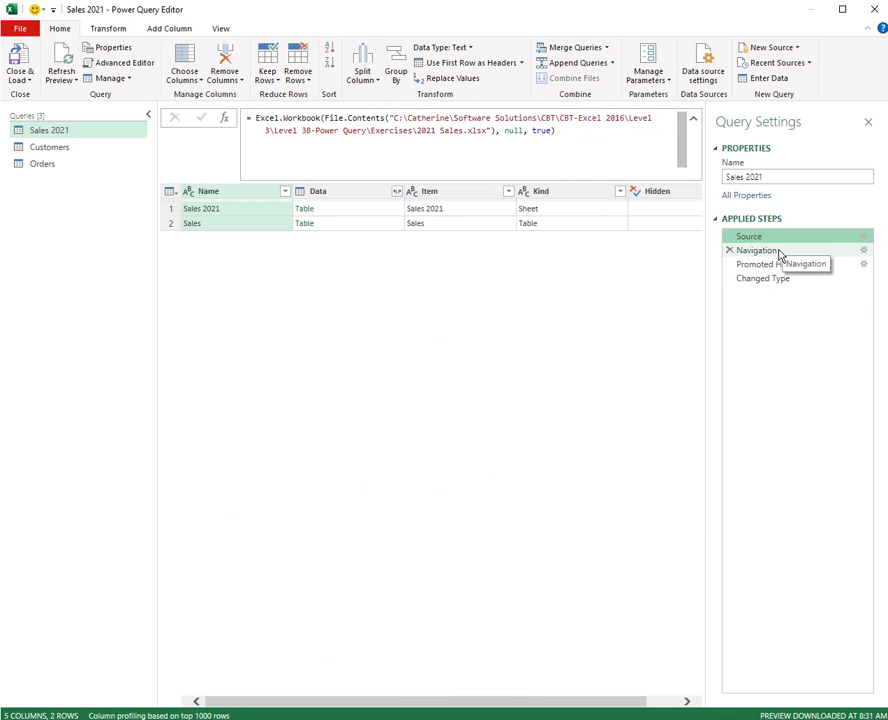
left_click(784, 253)
left_click(776, 265)
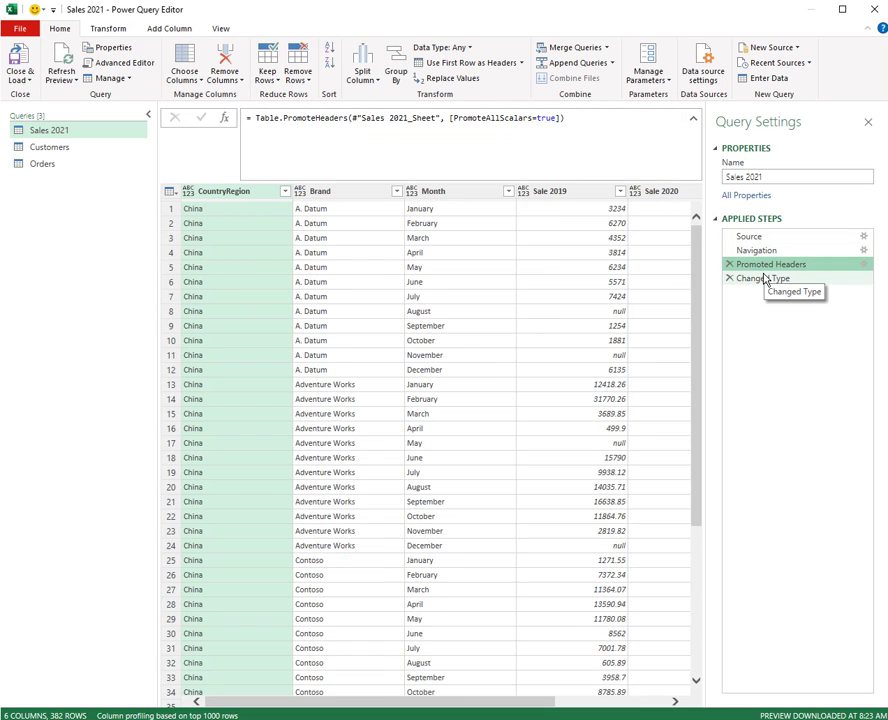
left_click(766, 277)
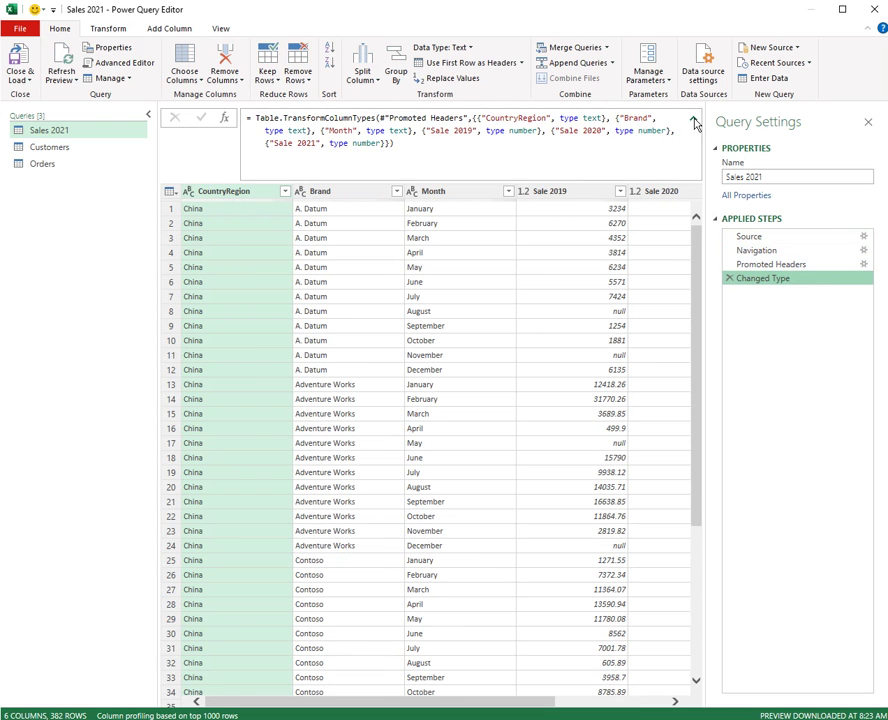
left_click(694, 121)
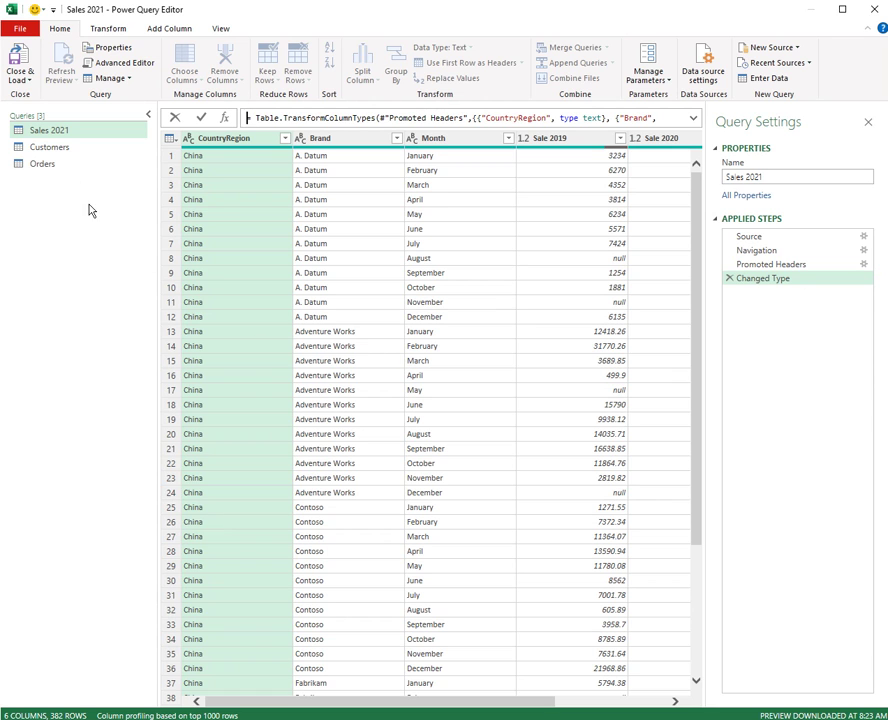
Step: Close the query editor and load the queries to the Excel workbook, and view the Sales 2021, Orders and Customers sheets
left_click(19, 53)
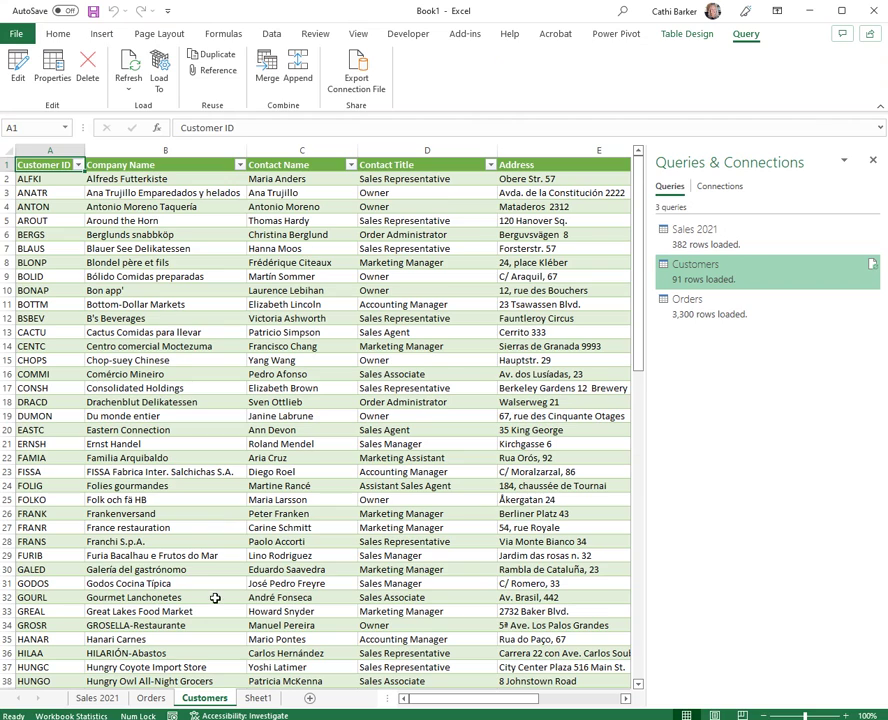
left_click(100, 700)
left_click(151, 699)
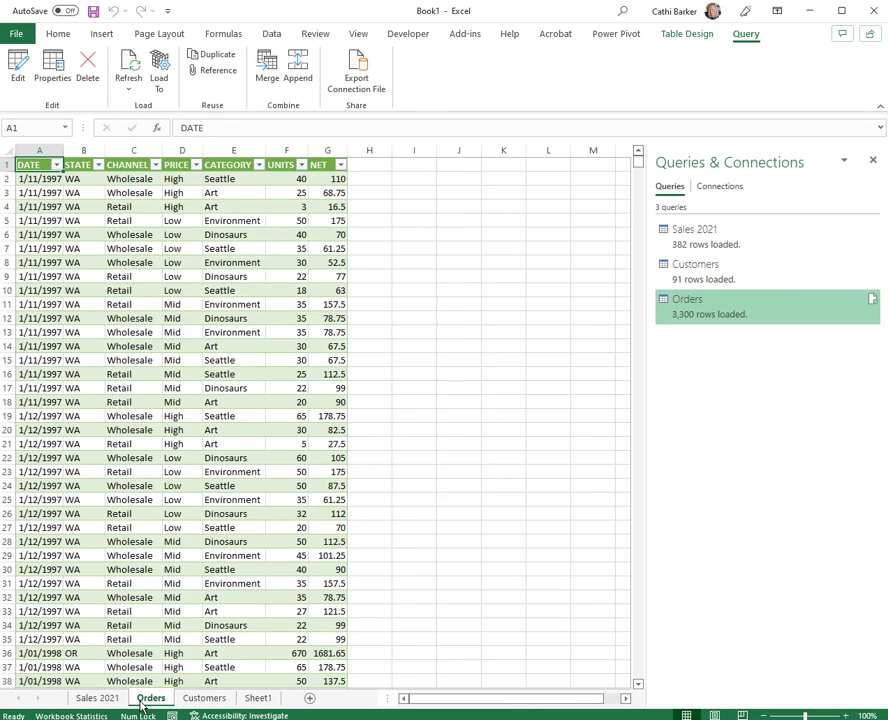
left_click(200, 700)
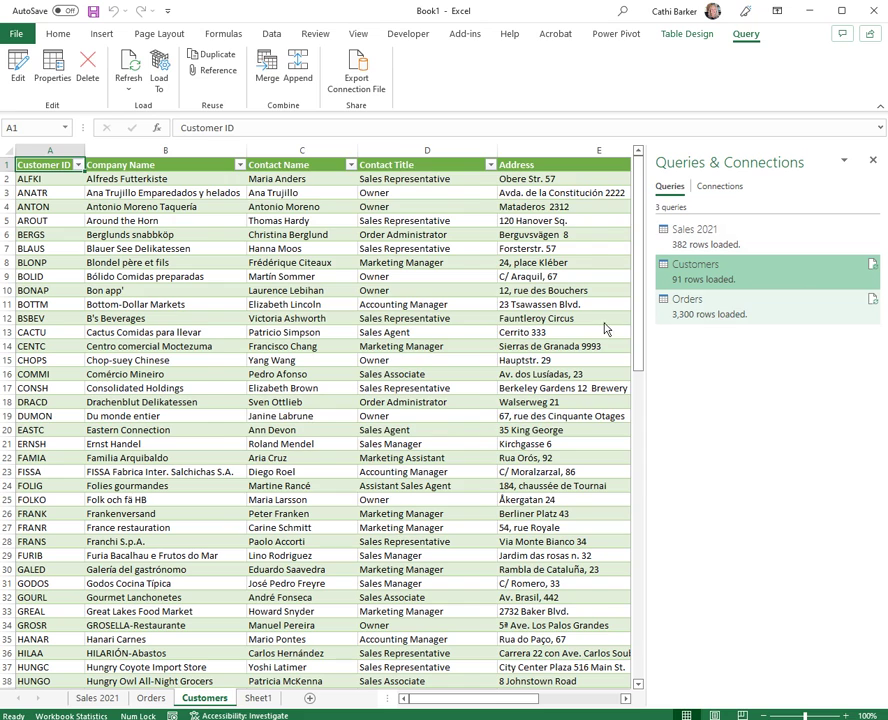
Step: Close the Queries & Connections pane and display it again
left_click(873, 160)
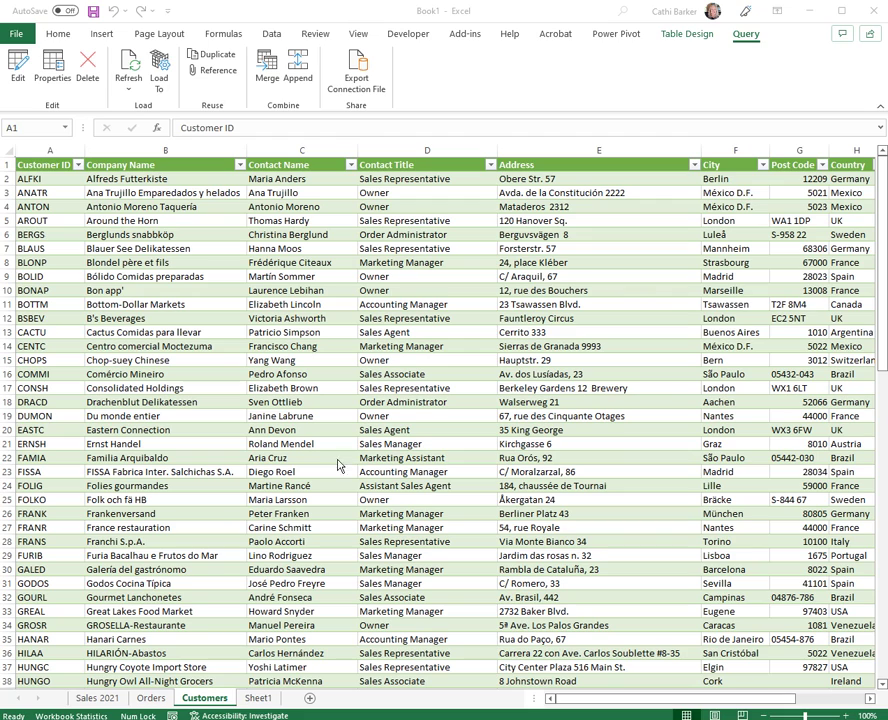
left_click(273, 35)
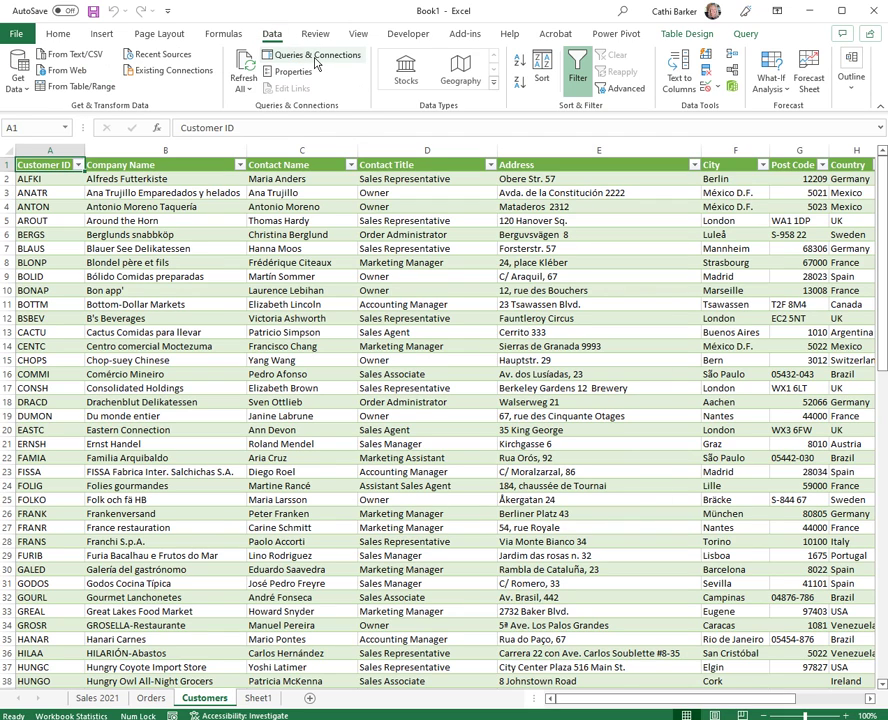
left_click(314, 60)
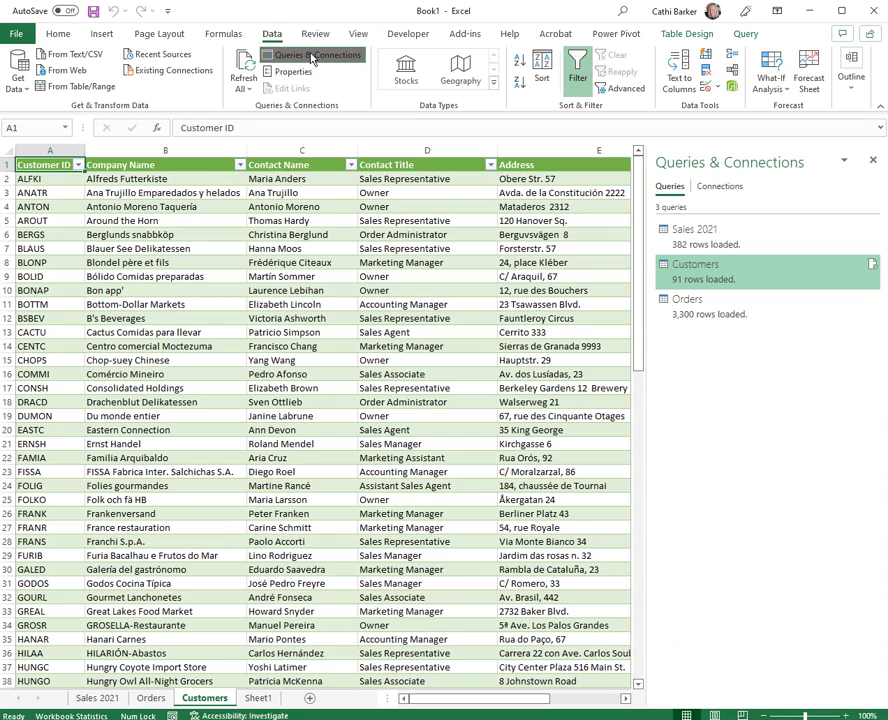
left_click(312, 56)
left_click(312, 56)
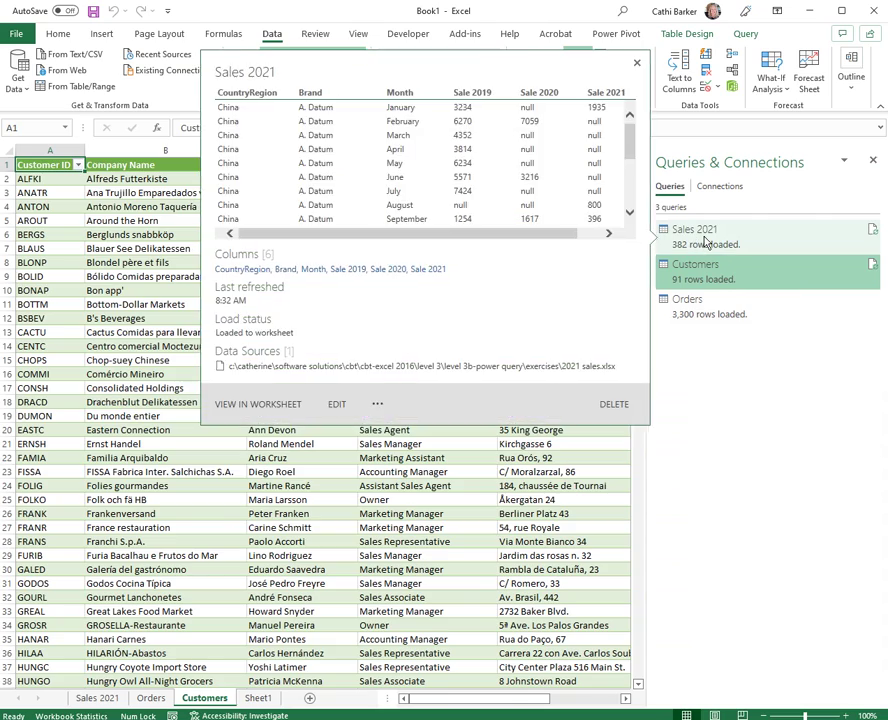
Step: Go through the Sales 2021, Customers and Orders queries in the Queries & Connections pane, and preview the Orders query's details
left_click(705, 241)
left_click(712, 273)
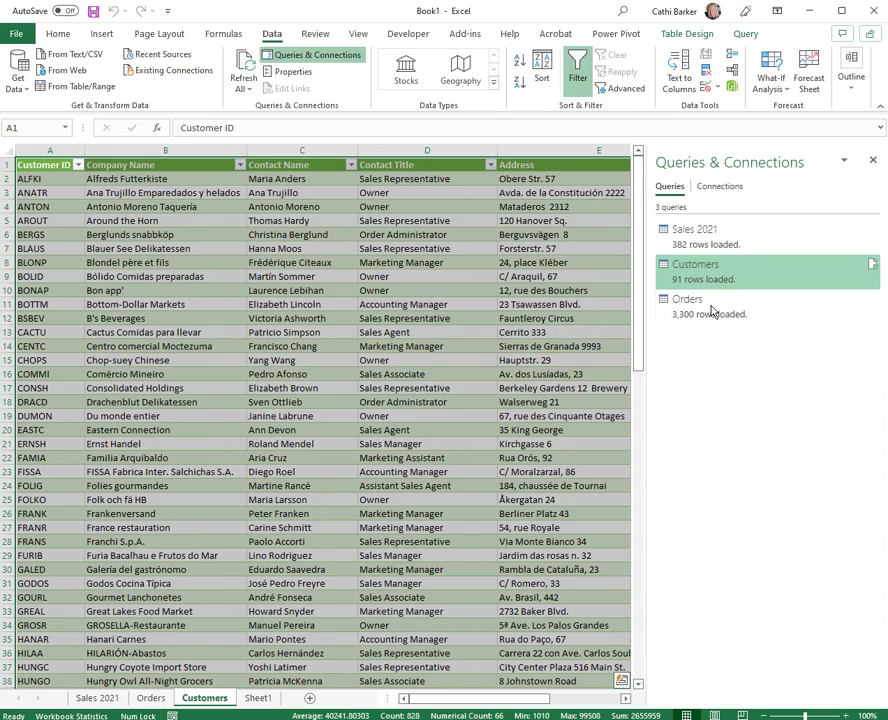
left_click(712, 310)
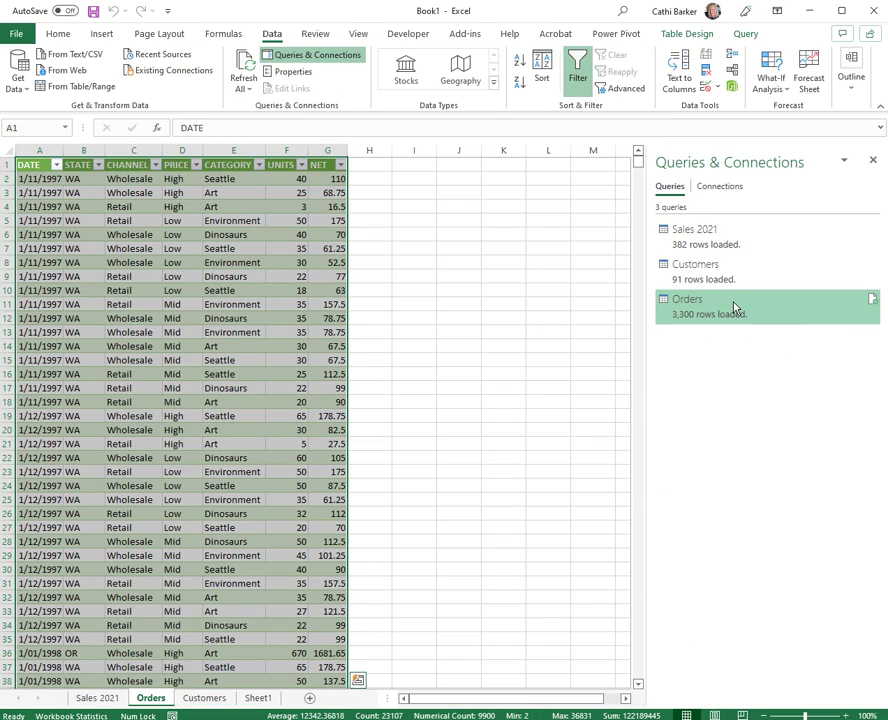
mouse_move(735, 307)
mouse_move(697, 301)
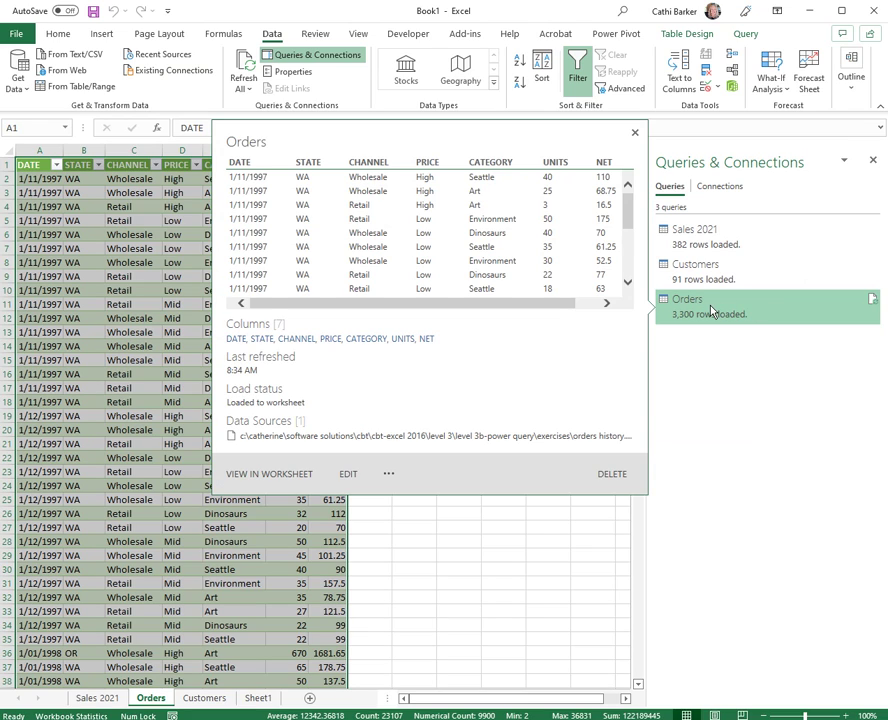
Step: Close the Queries & Connections pane and open the Orders query for editing in Power Query Editor
left_click(873, 161)
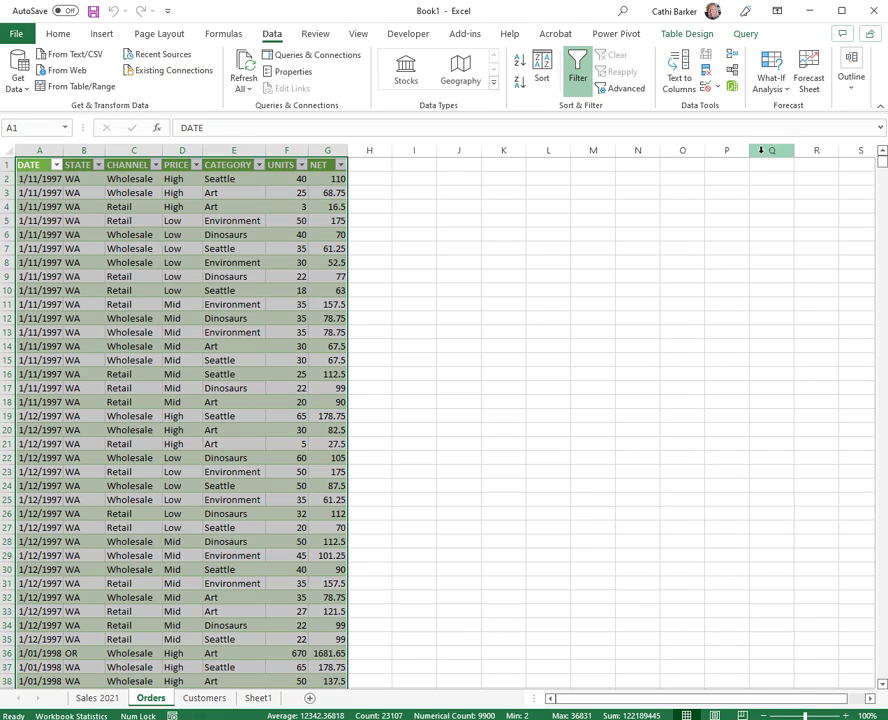
left_click(746, 34)
left_click(17, 70)
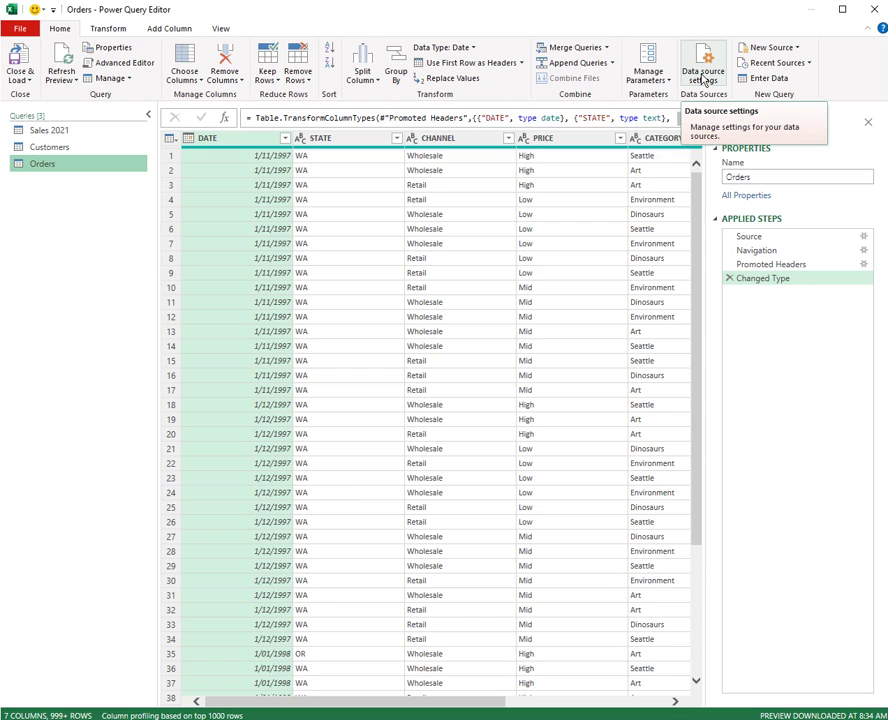
Step: Review the workbook's data source settings and the change-source options for 2021 sales.xlsx, leaving the file path unchanged
left_click(703, 79)
left_click_drag(747, 160, 296, 193)
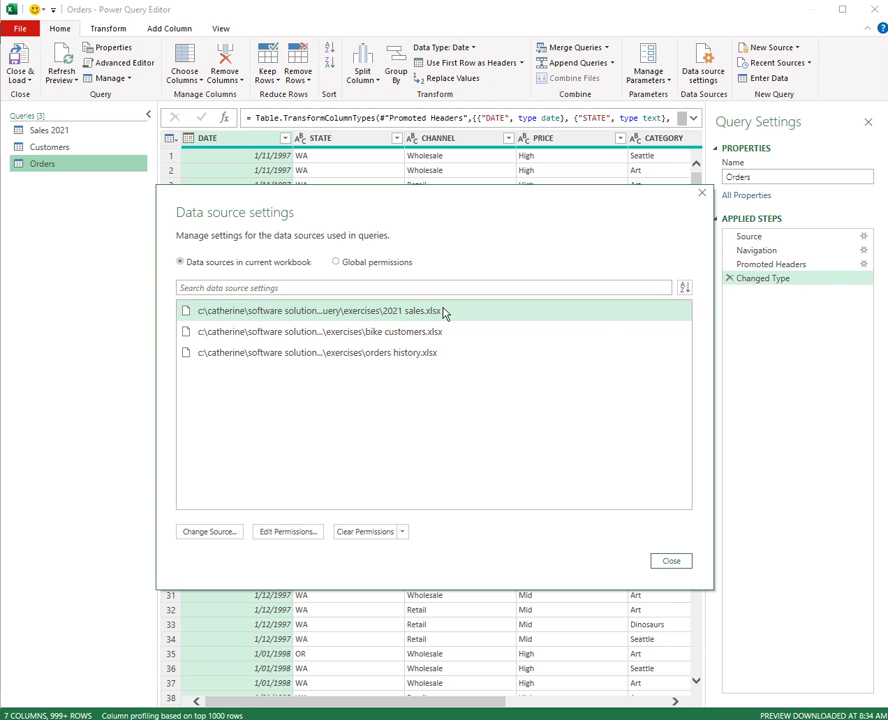
left_click(211, 535)
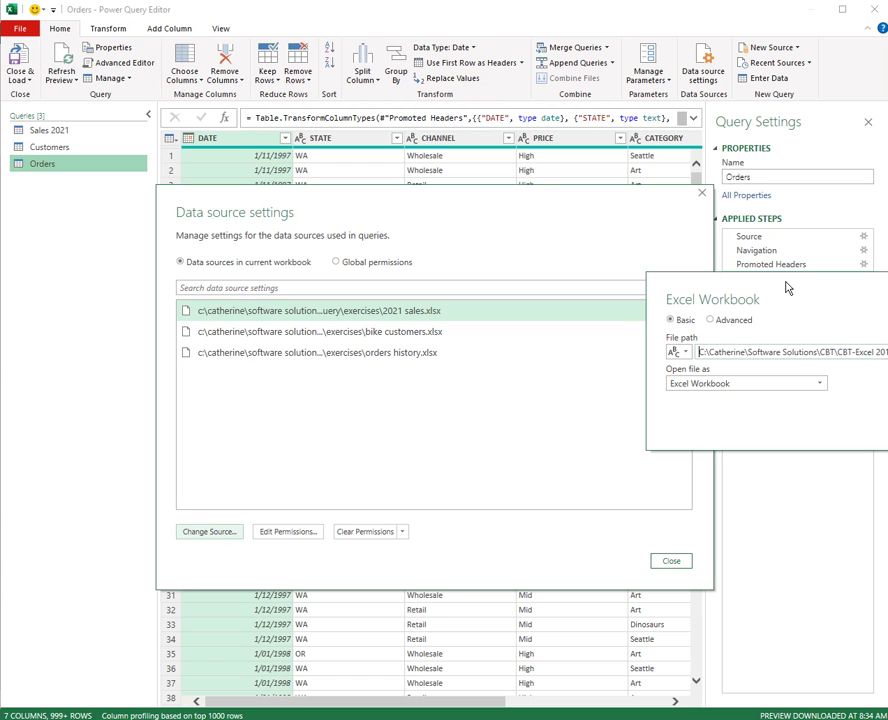
left_click_drag(787, 288, 426, 280)
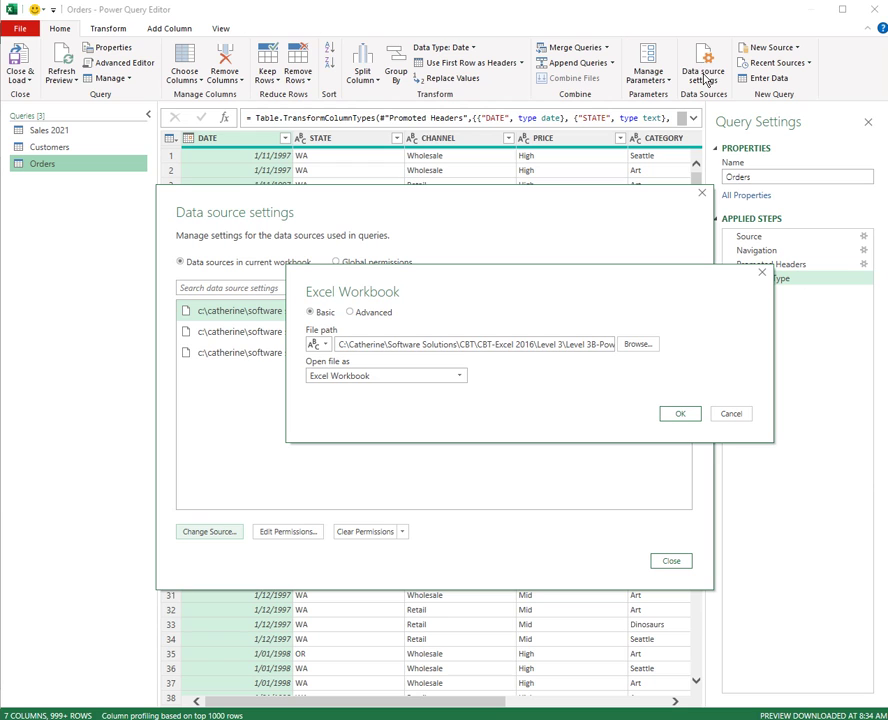
left_click(745, 415)
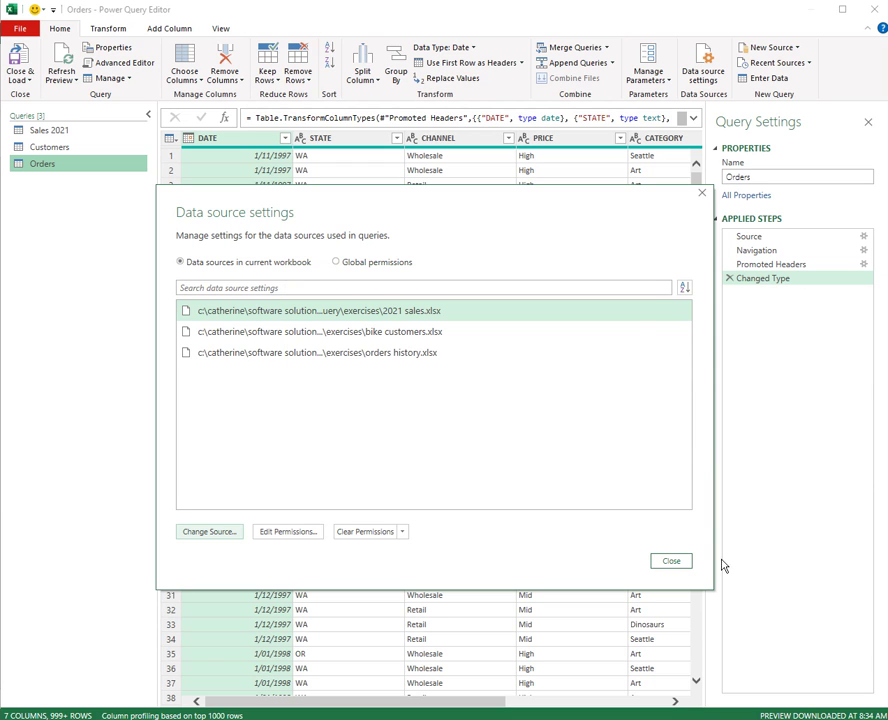
left_click(671, 562)
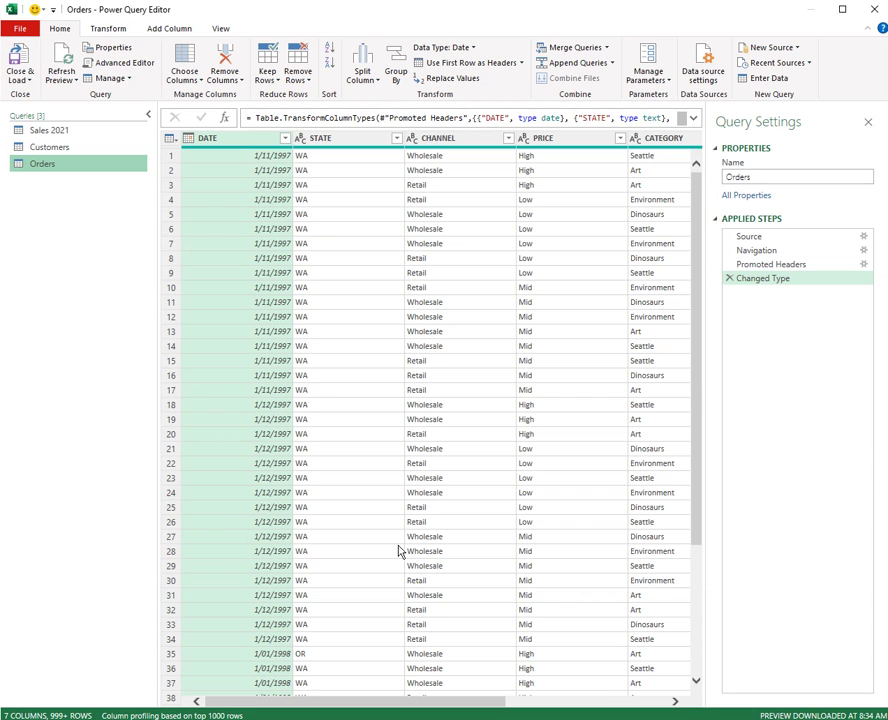